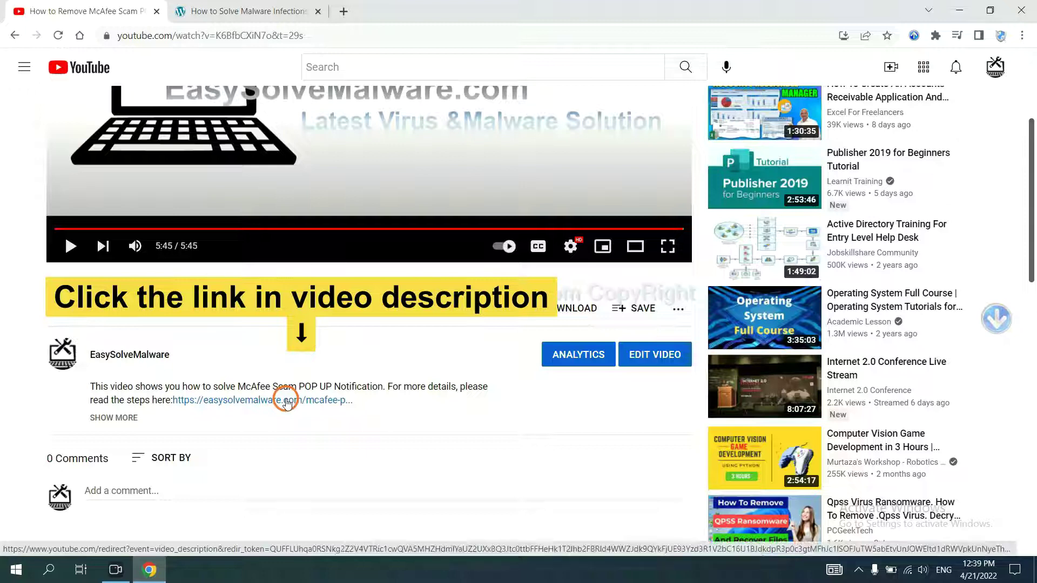
Download SpyHunter for Windows from the EasySolveMalware page and run SpyHunter-Installer.exe
{"action": "scroll", "coordinate": [1032, 278], "scroll_direction": "down", "scroll_amount": 3}
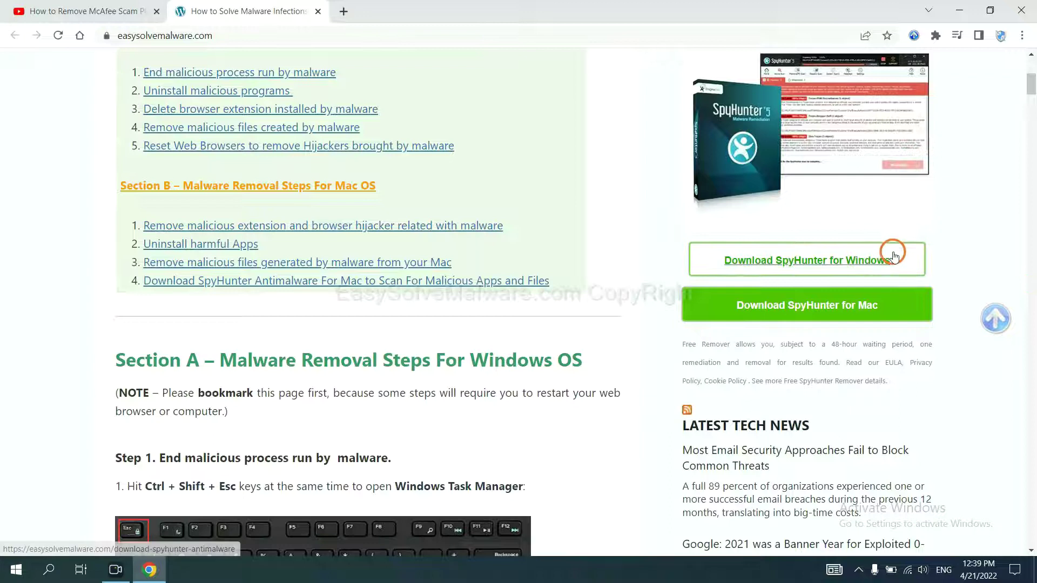
{"action": "left_click", "coordinate": [881, 259]}
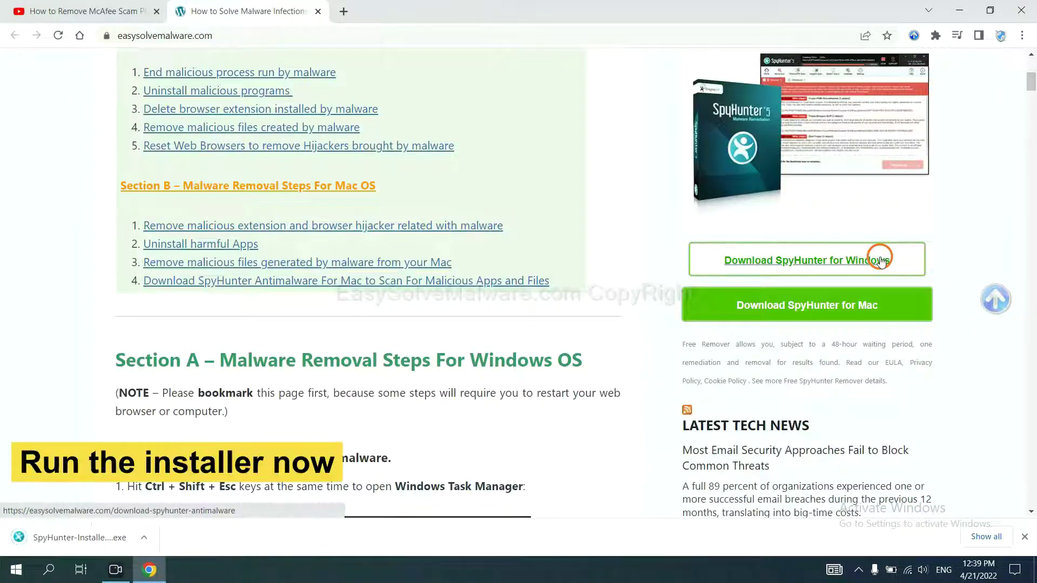
{"action": "left_click", "coordinate": [66, 539]}
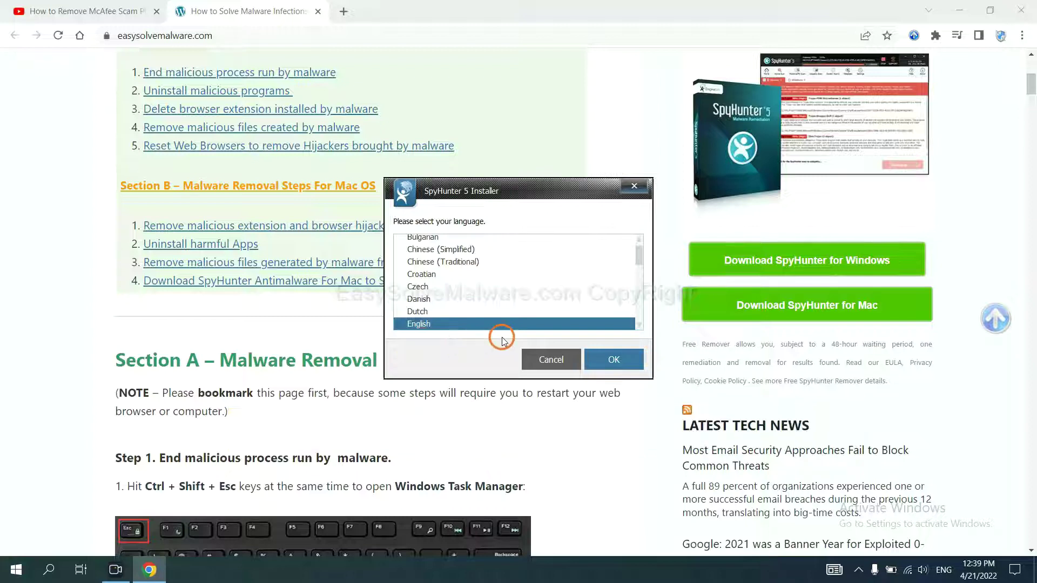
Install SpyHunter 5 in English after accepting the EULA and Privacy Policy
{"action": "left_click", "coordinate": [600, 360]}
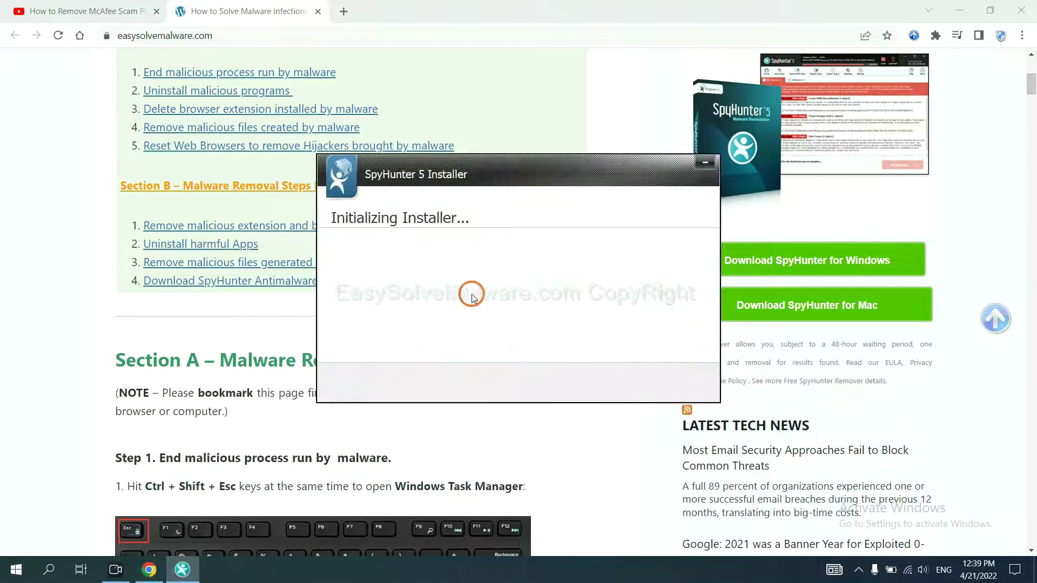
{"action": "left_click", "coordinate": [442, 297]}
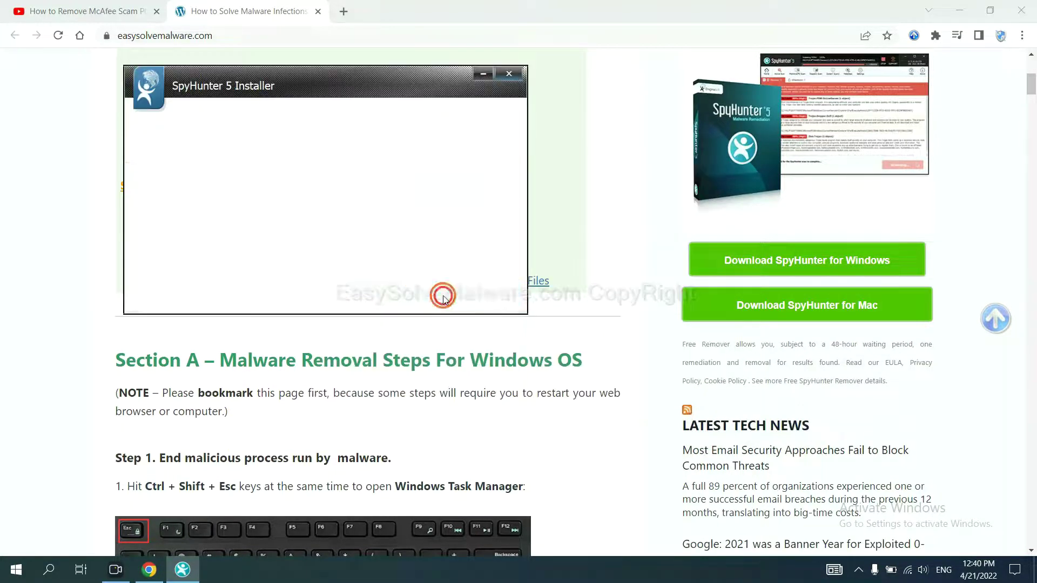
{"action": "left_click", "coordinate": [334, 260]}
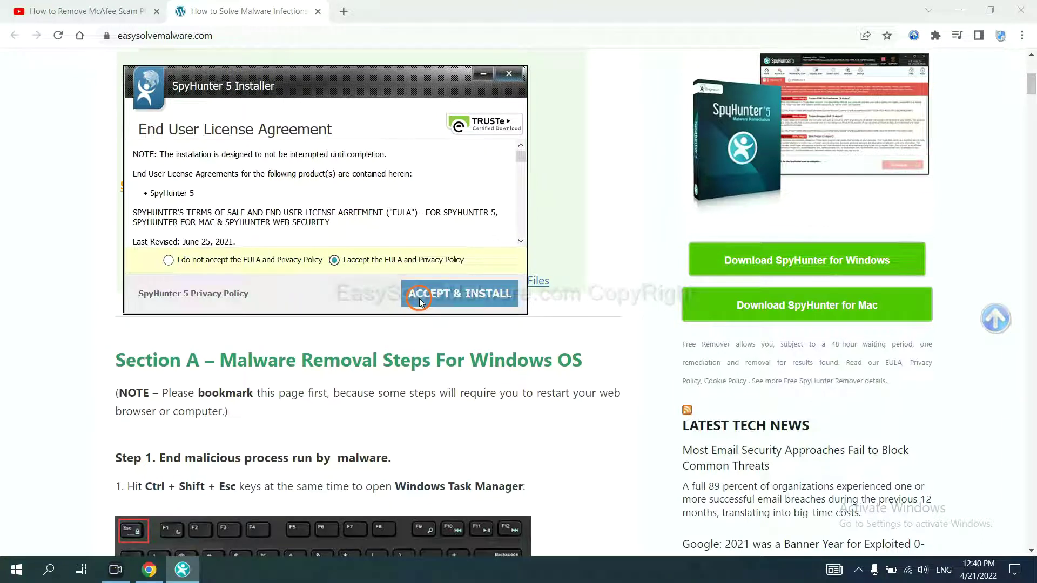
{"action": "left_click", "coordinate": [420, 298]}
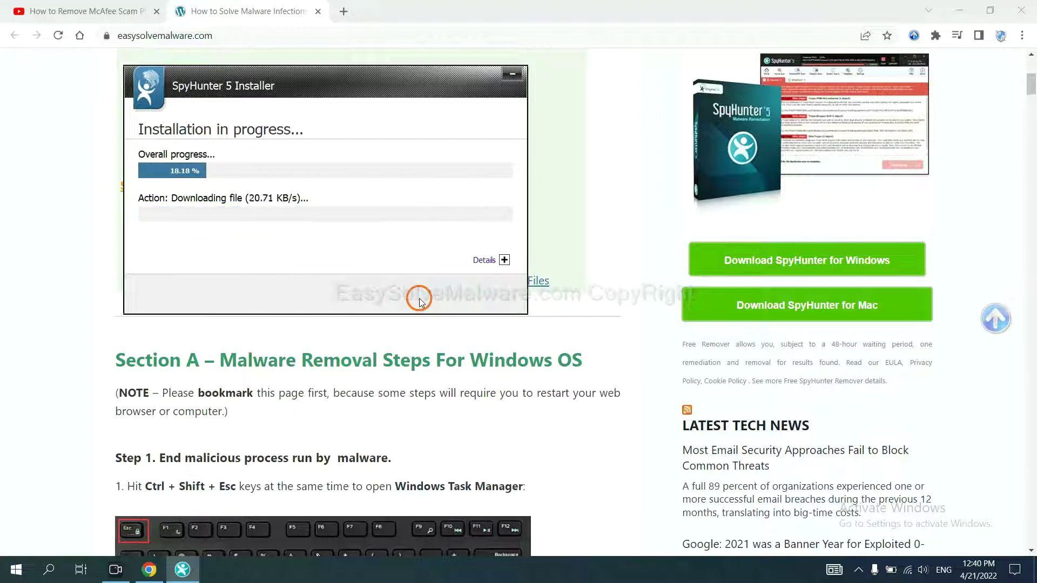
{"action": "left_click", "coordinate": [509, 364]}
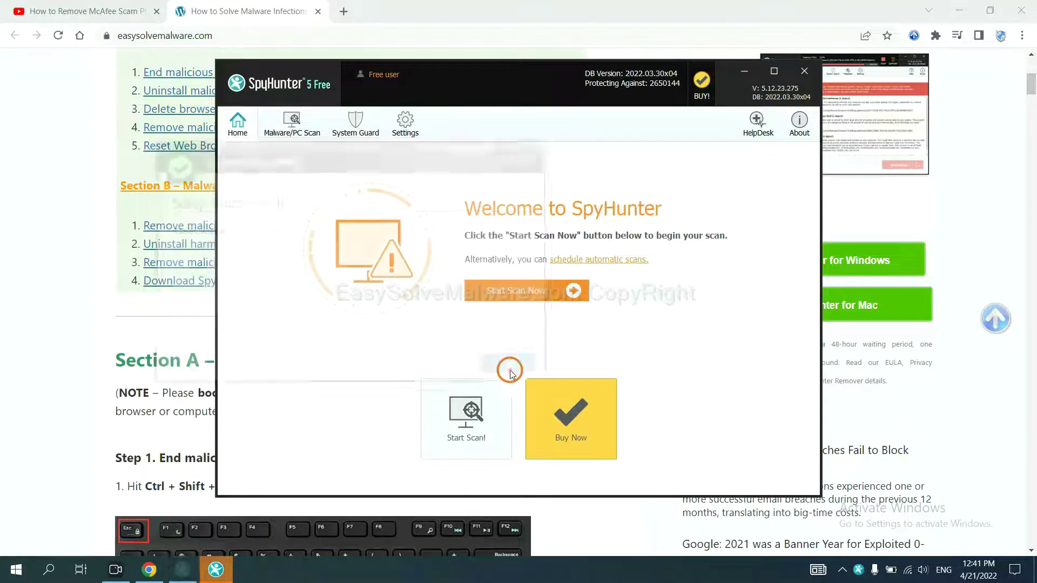
Run a SpyHunter scan and move past the Unknown Objects list toward removal
{"action": "left_click", "coordinate": [511, 293]}
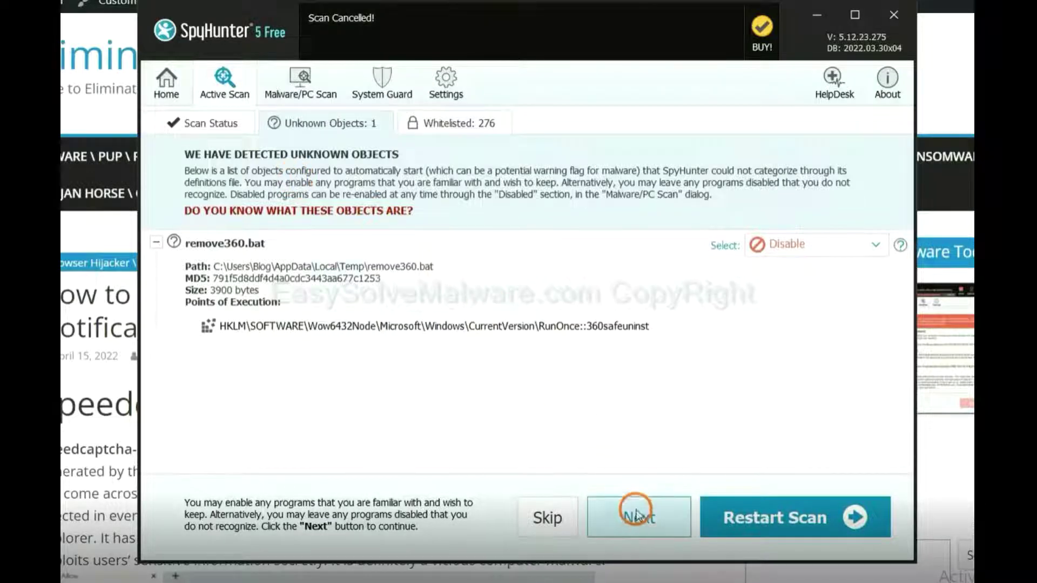
{"action": "left_click", "coordinate": [636, 516]}
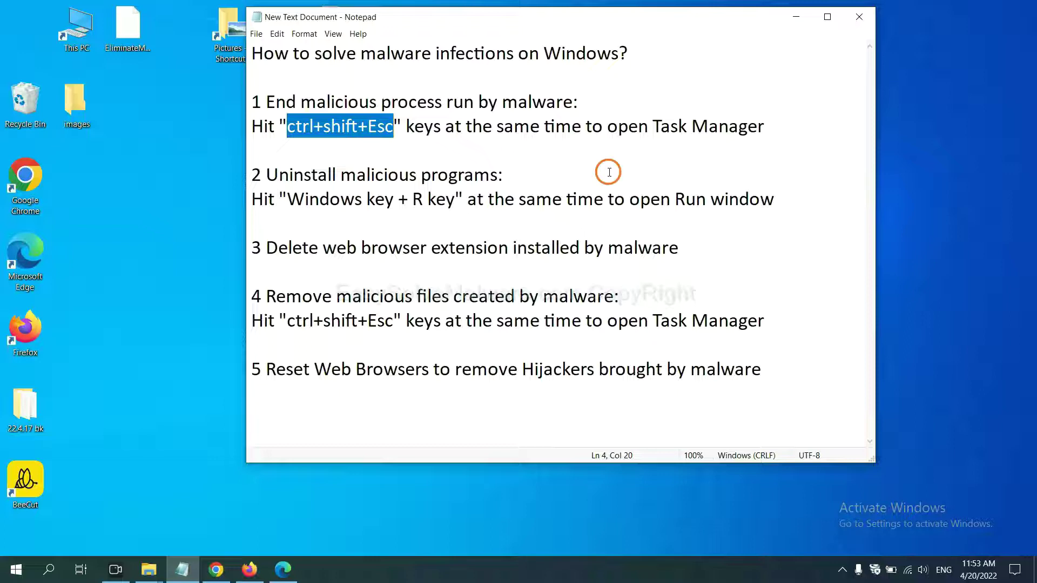
Launch Task Manager with Ctrl+Shift+Esc, following the shortcut noted in the cleanup guide
{"action": "left_click", "coordinate": [367, 130]}
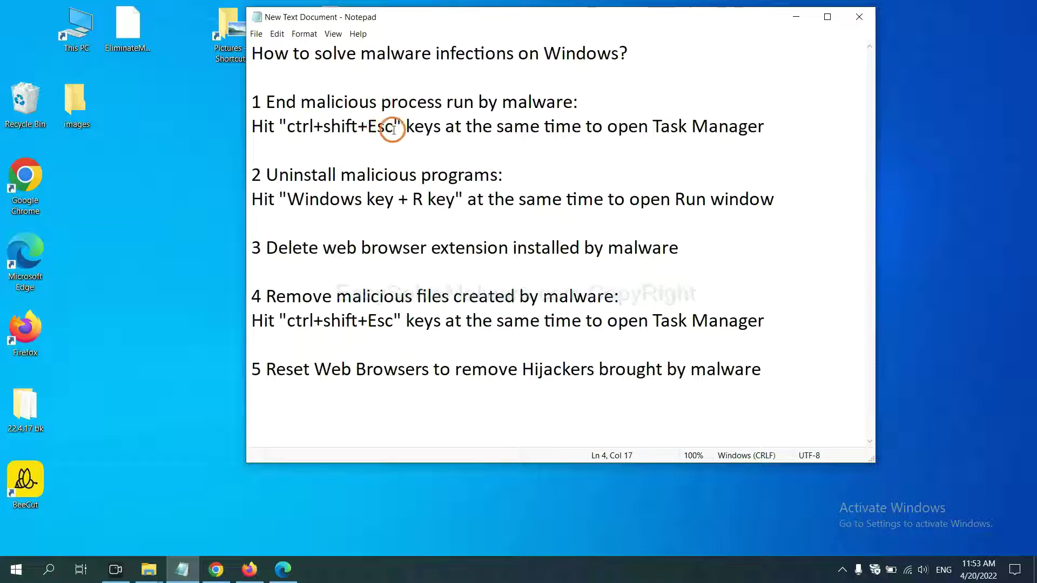
{"action": "left_click_drag", "start_coordinate": [394, 130], "coordinate": [289, 131]}
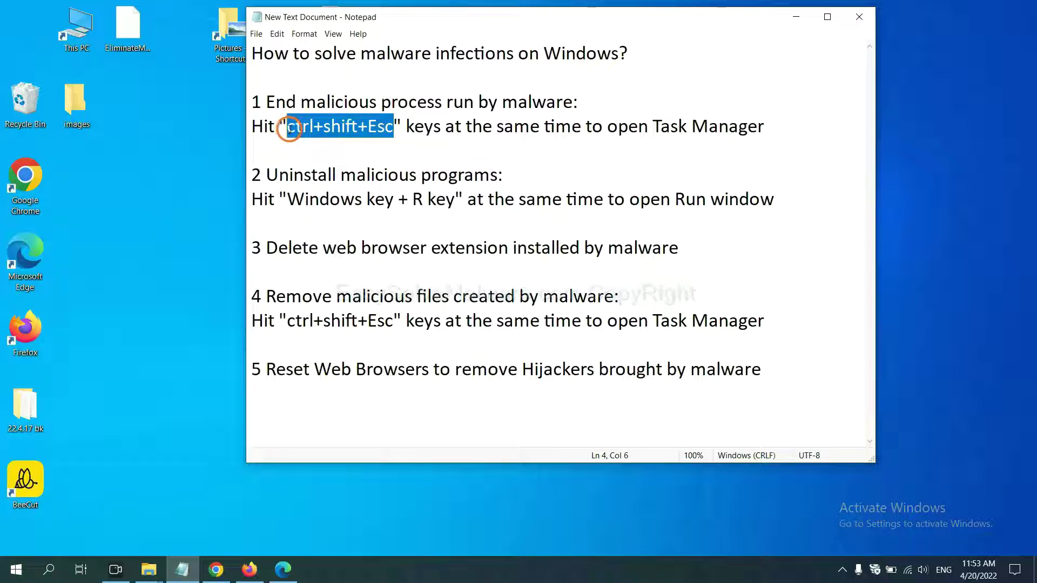
{"action": "key", "text": "ctrl+shift+Escape"}
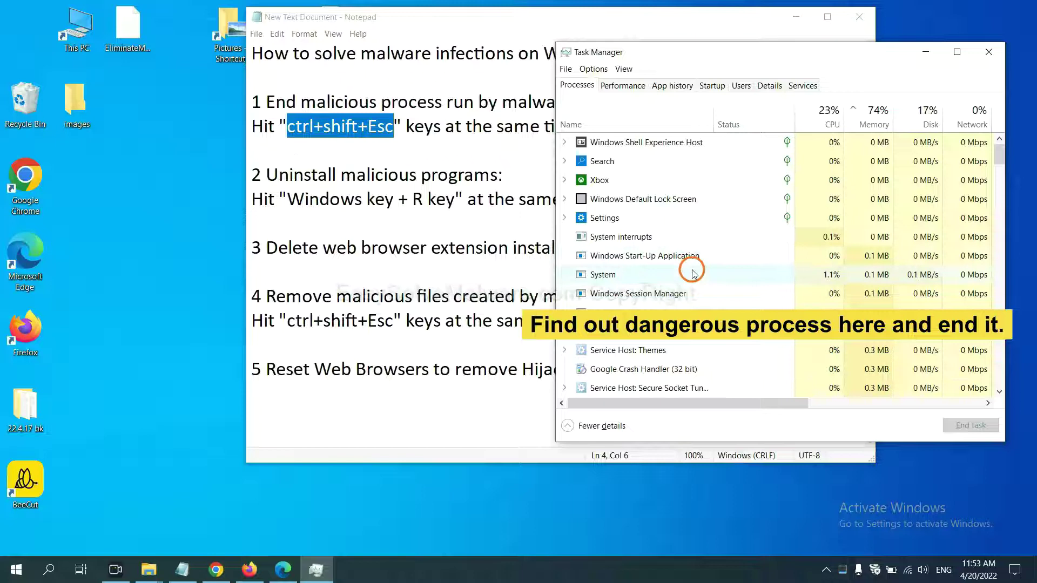
Inspect the System and Usermode Font Driver Host processes, then close Task Manager
{"action": "left_click", "coordinate": [693, 274]}
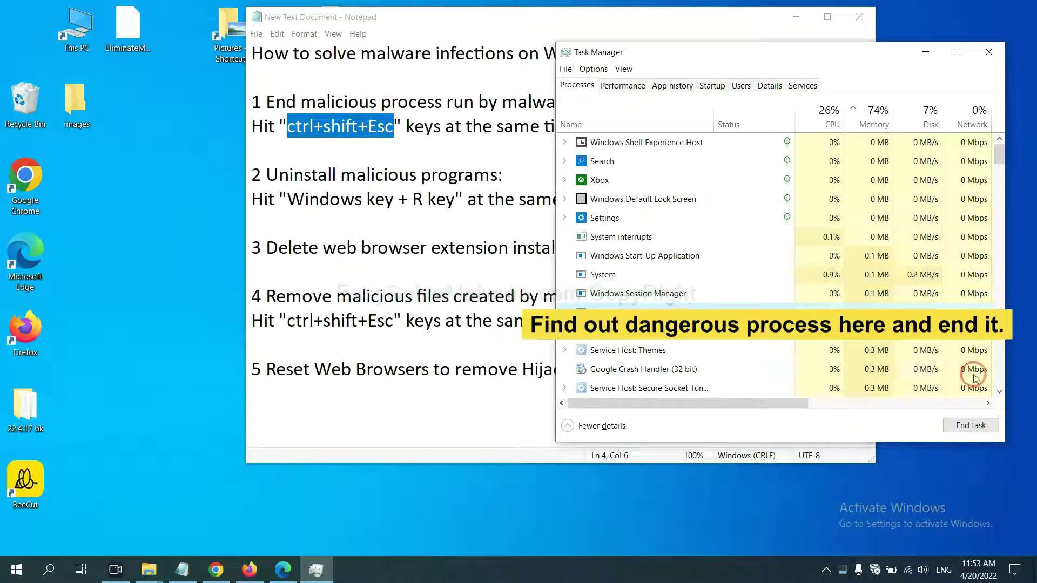
{"action": "left_click", "coordinate": [981, 425]}
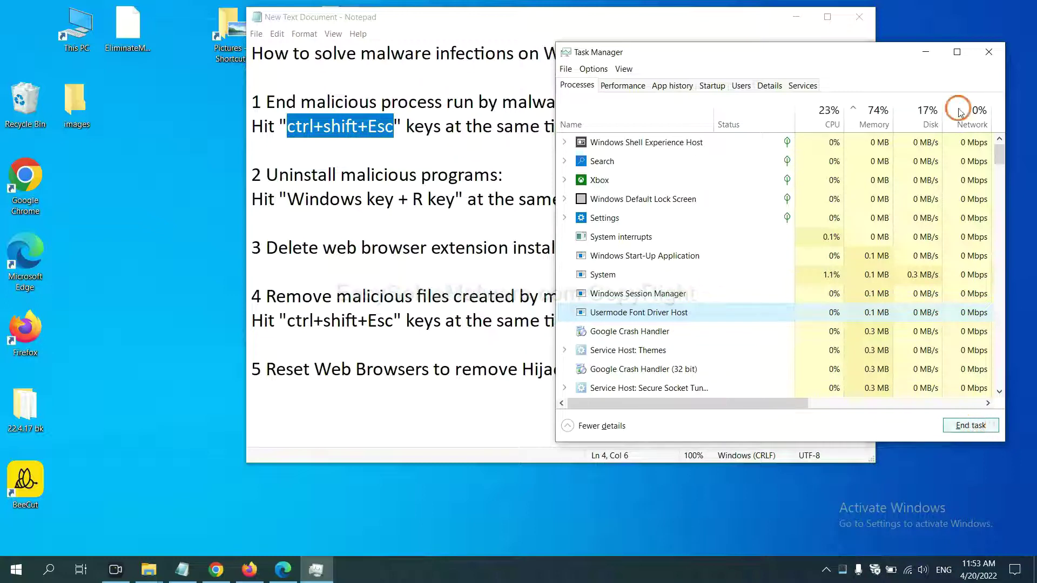
{"action": "left_click", "coordinate": [988, 52]}
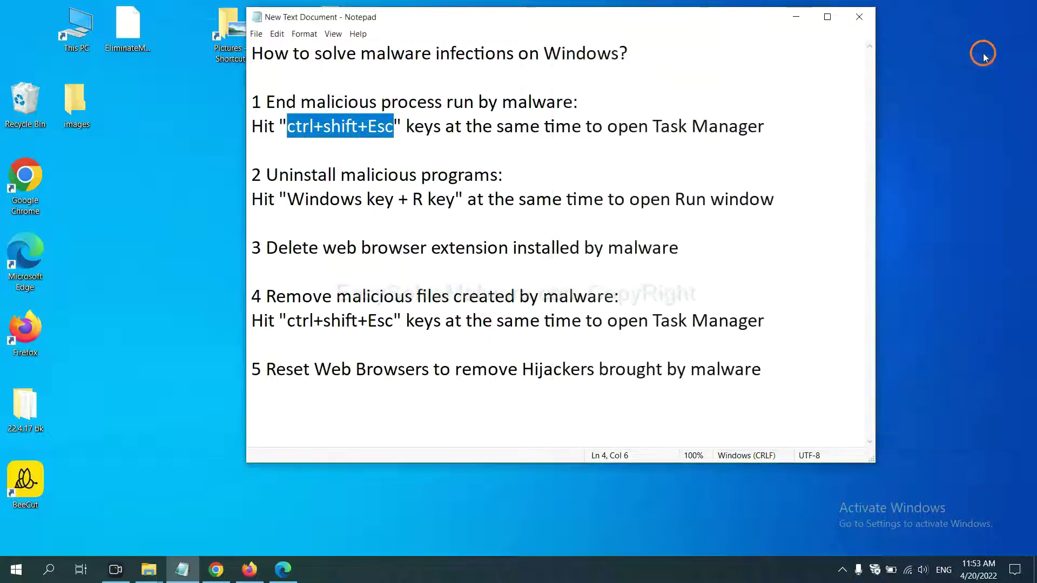
Run the 'control panel' command from the Win+R Run dialog
{"action": "left_click", "coordinate": [644, 189]}
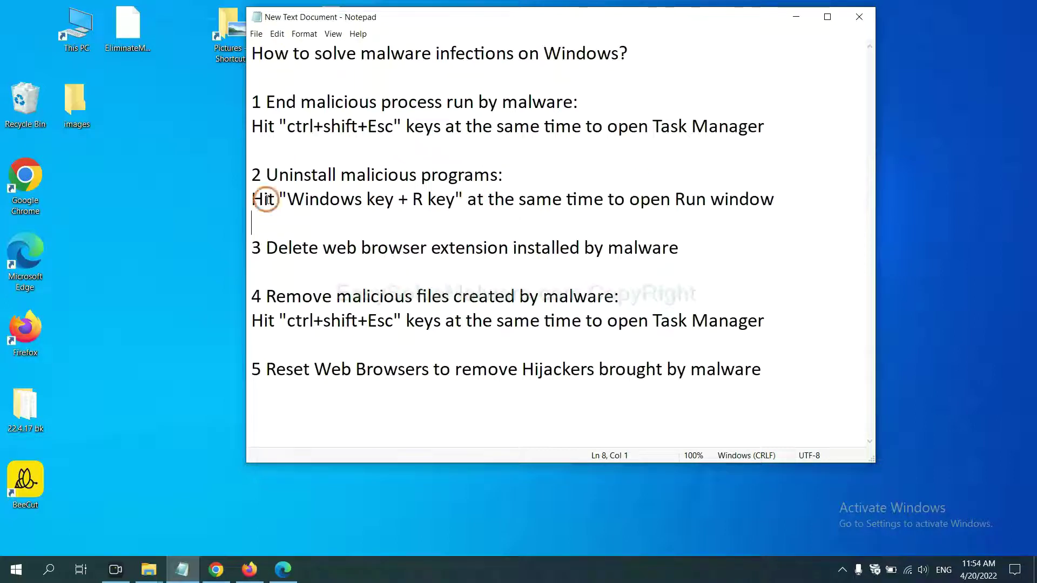
{"action": "left_click", "coordinate": [285, 205]}
{"action": "left_click_drag", "start_coordinate": [285, 205], "coordinate": [451, 211]}
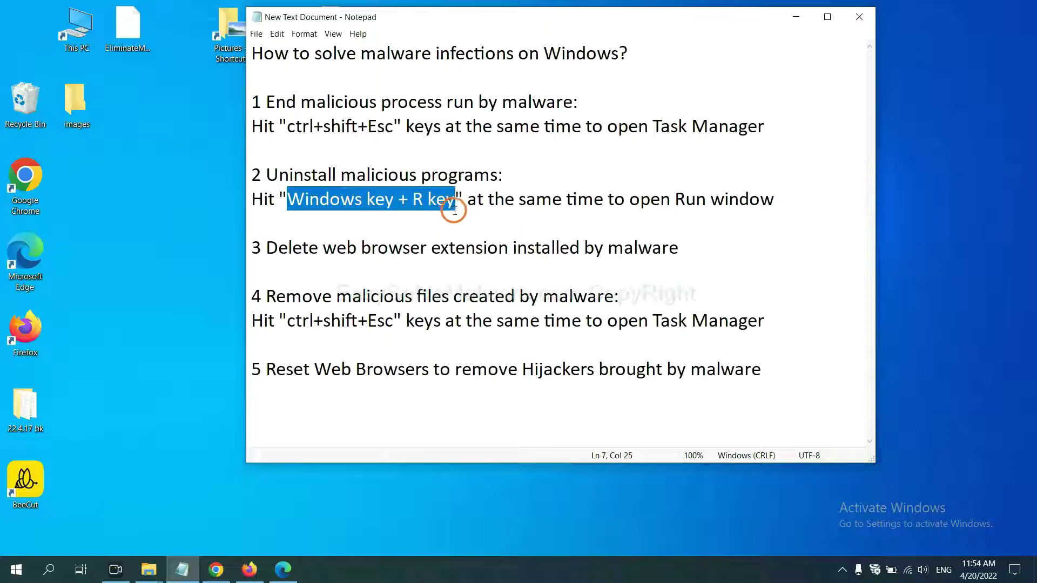
{"action": "key", "text": "super+r"}
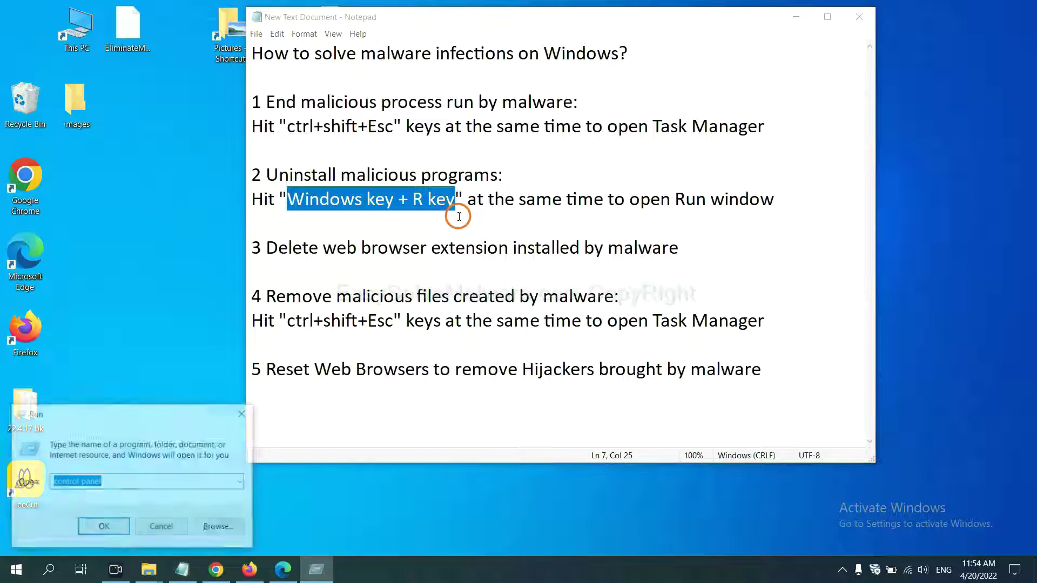
{"action": "mouse_move", "coordinate": [114, 424]}
{"action": "left_mouse_down"}
{"action": "mouse_move", "coordinate": [671, 278]}
{"action": "mouse_move", "coordinate": [780, 181]}
{"action": "mouse_move", "coordinate": [793, 182]}
{"action": "left_mouse_up"}
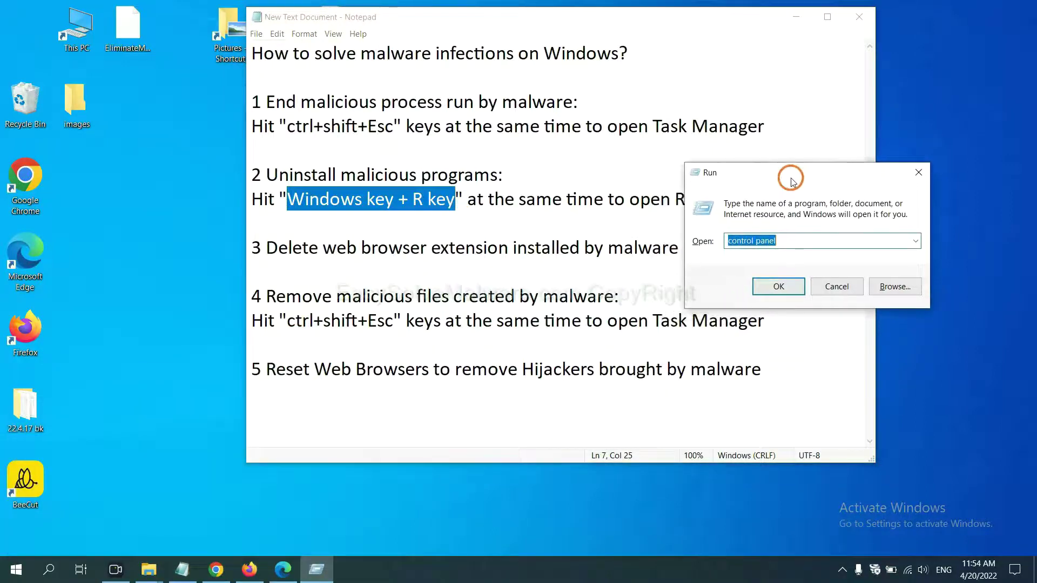
{"action": "left_click", "coordinate": [800, 241]}
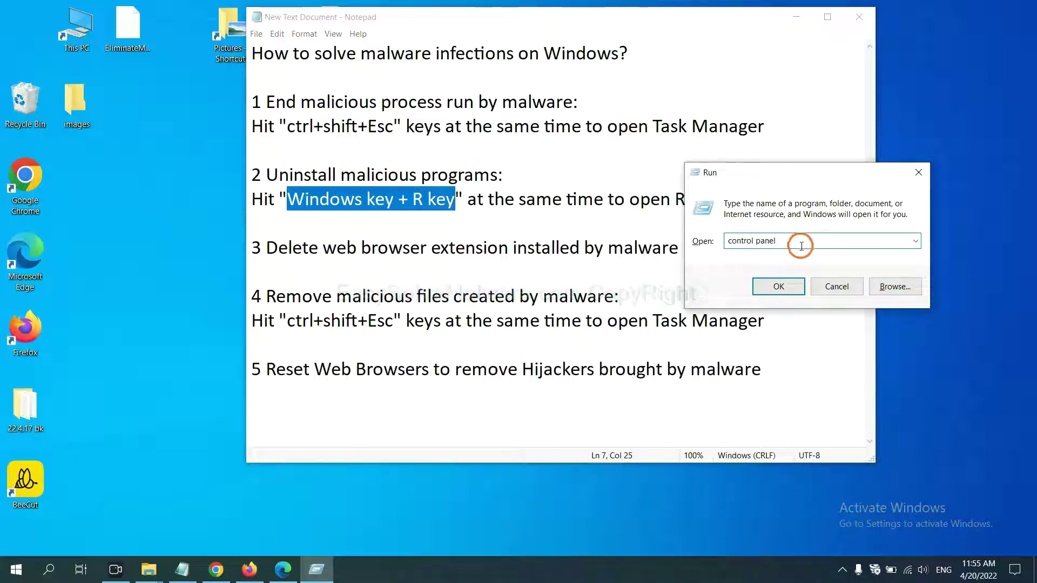
{"action": "left_click_drag", "start_coordinate": [802, 246], "coordinate": [713, 241]}
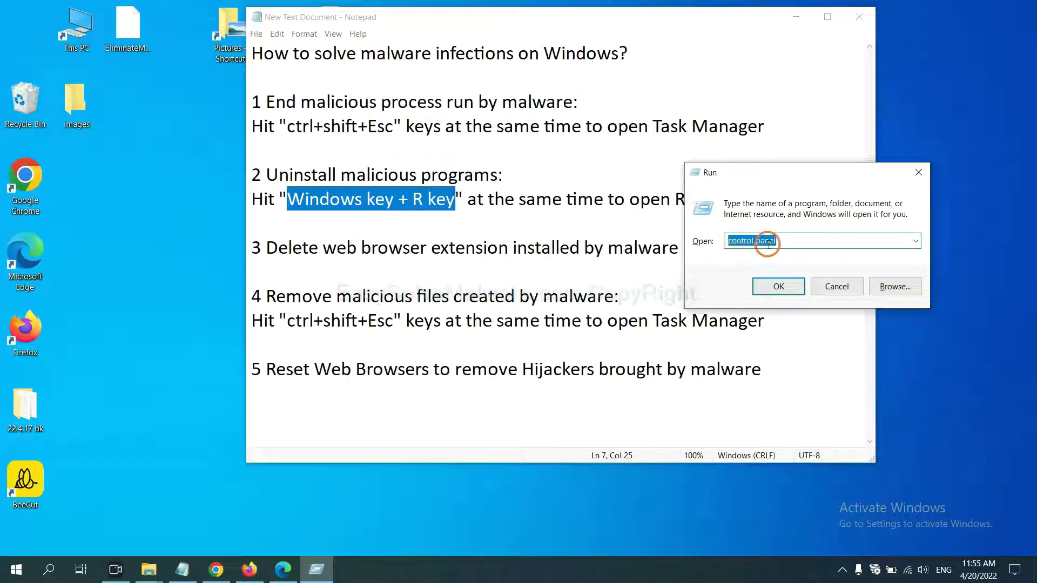
{"action": "left_click", "coordinate": [774, 292]}
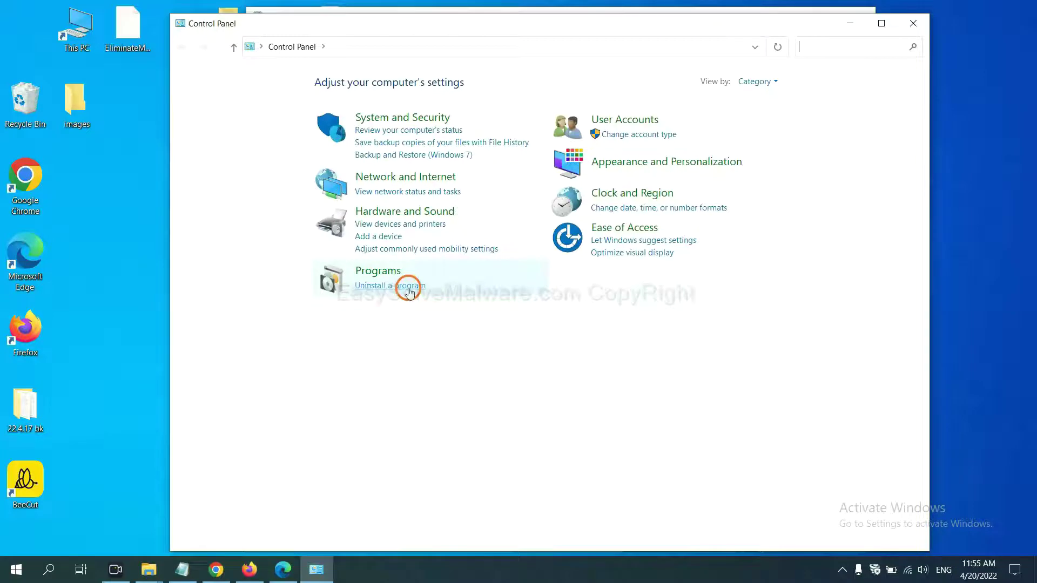
Review the installed programs and flag Xiph.Org Open Codecs as suspect, then close Programs and Features
{"action": "left_click", "coordinate": [408, 286]}
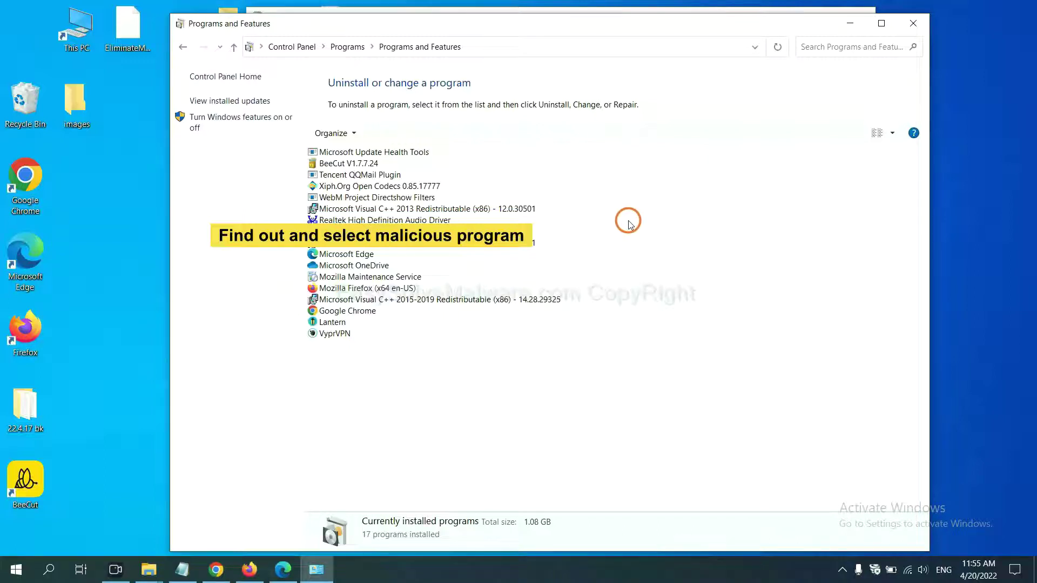
{"action": "left_click", "coordinate": [405, 185]}
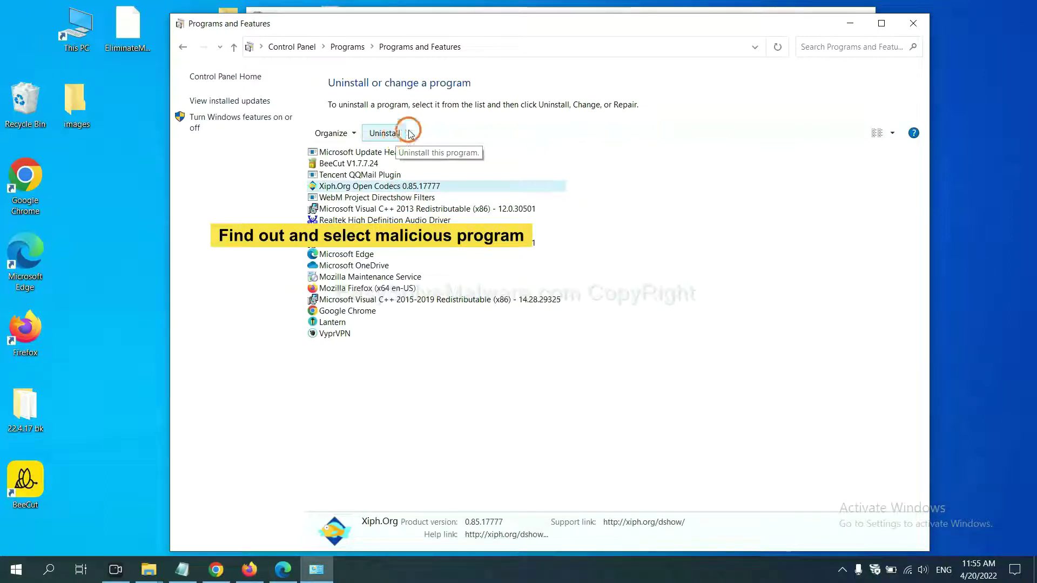
{"action": "left_click", "coordinate": [920, 28]}
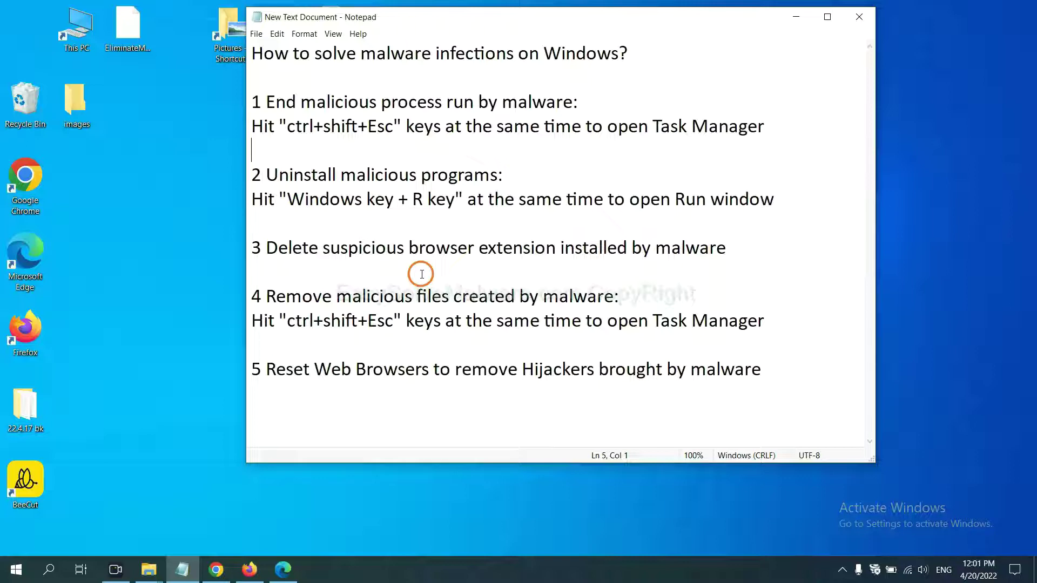
Open Chrome's Extensions page to check the installed Scroll To Top extension
{"action": "left_click", "coordinate": [223, 570]}
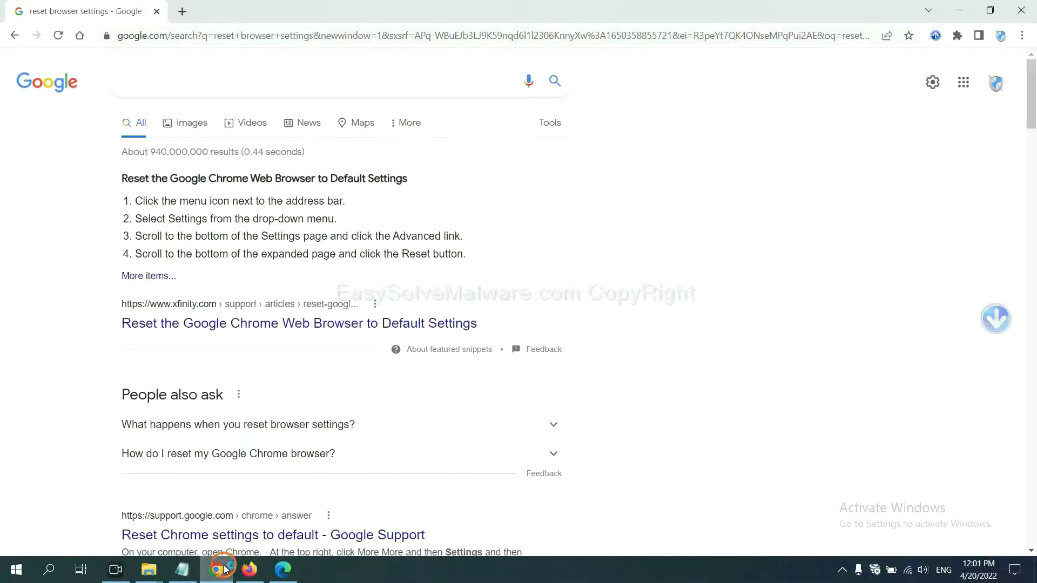
{"action": "left_click", "coordinate": [1021, 37]}
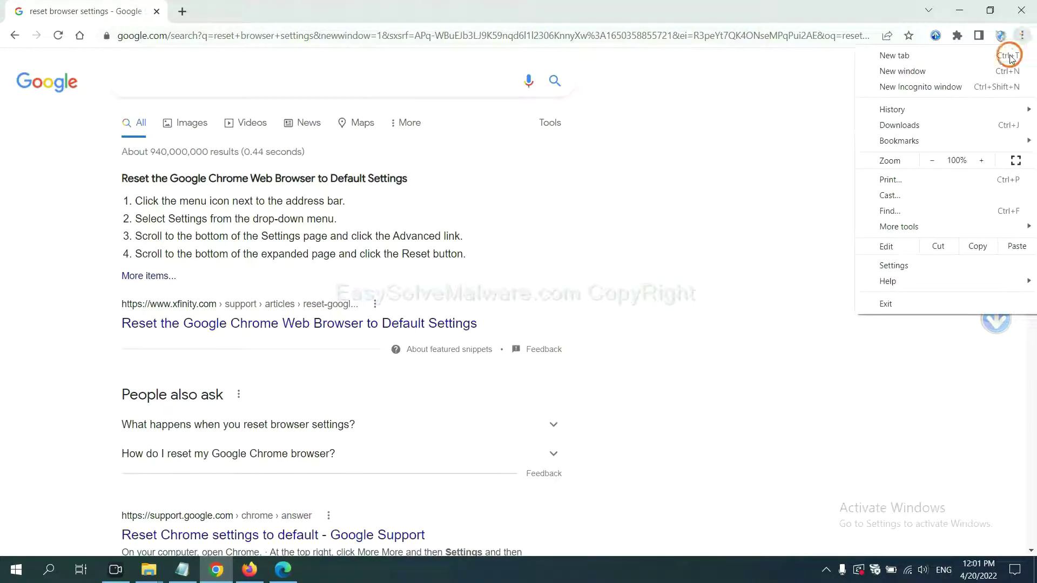
{"action": "mouse_move", "coordinate": [899, 227]}
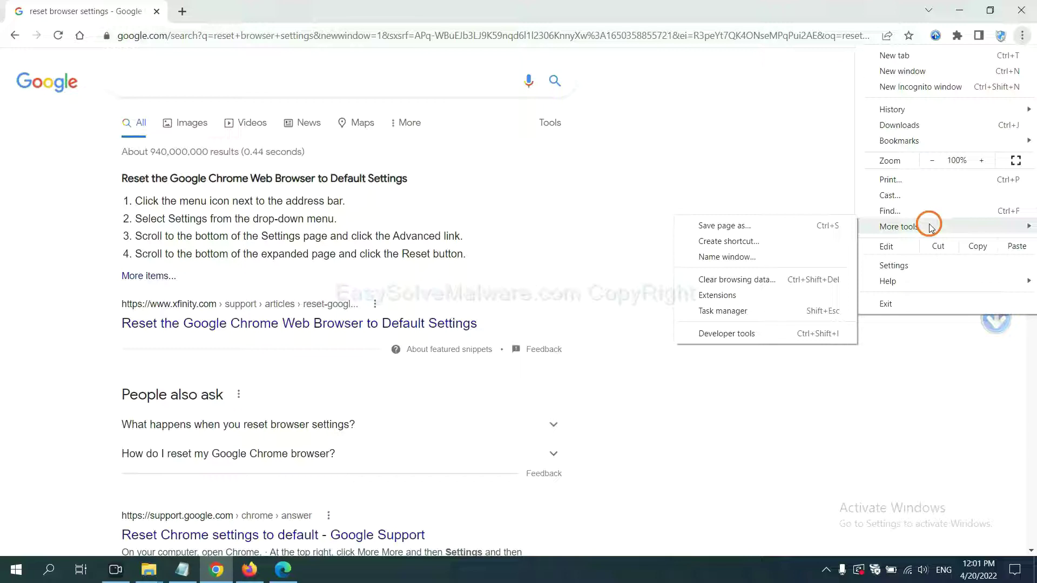
{"action": "left_click", "coordinate": [763, 294]}
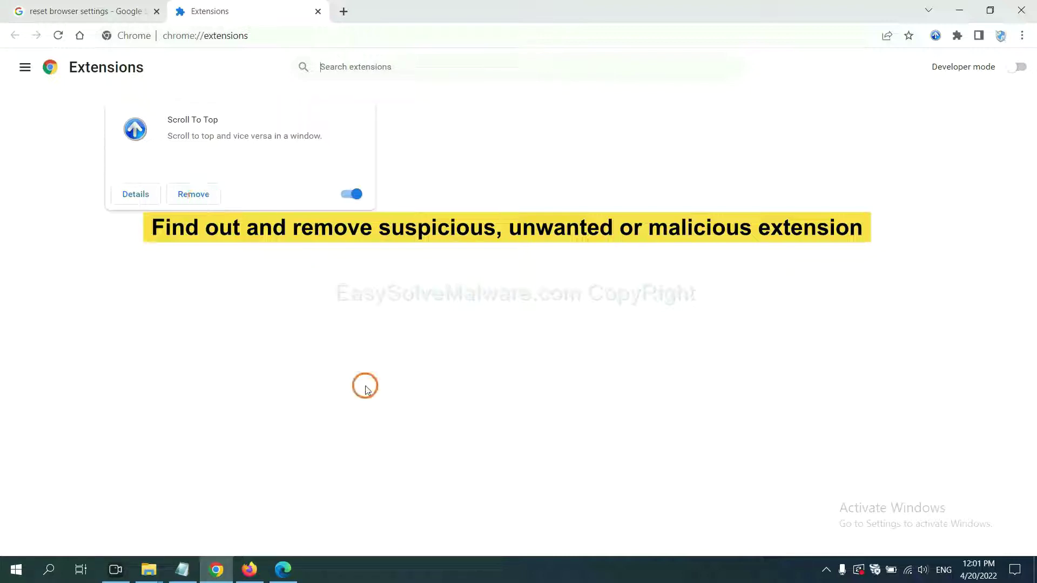
Check the GIPHY for Firefox extension in Firefox's Add-ons Manager, then bring Edge forward
{"action": "left_click", "coordinate": [248, 569]}
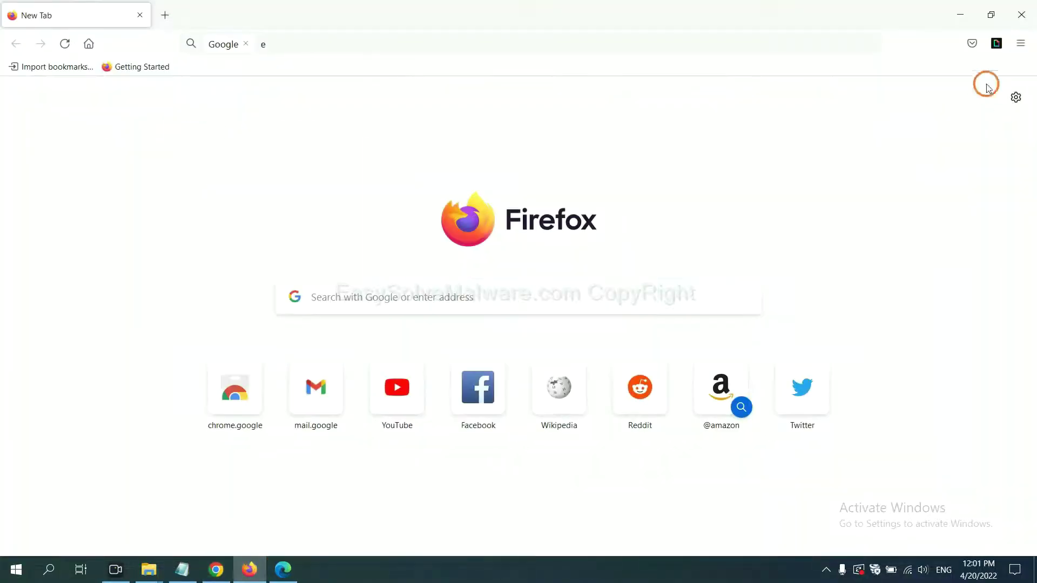
{"action": "left_click", "coordinate": [1023, 44]}
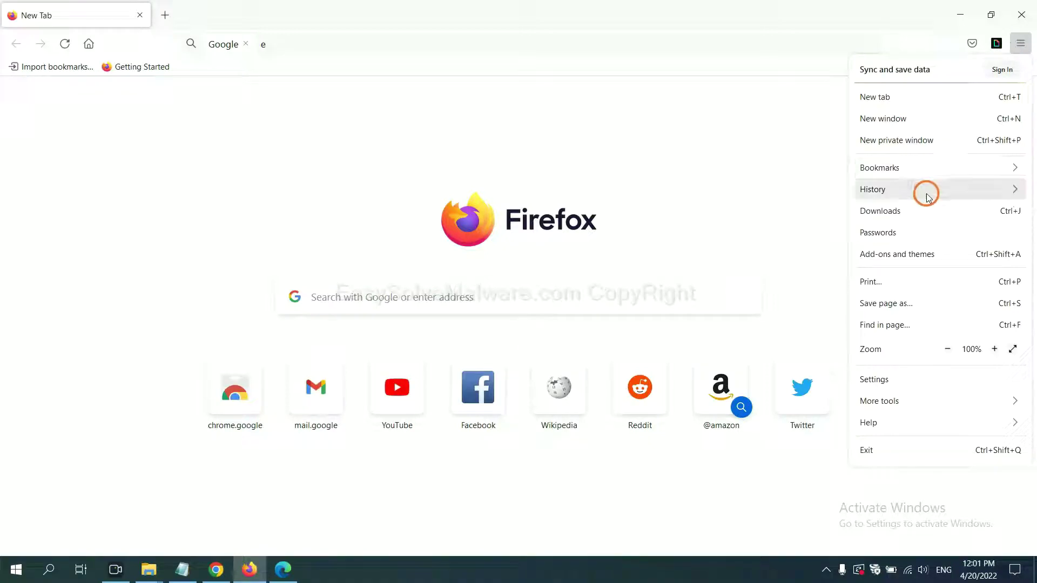
{"action": "left_click", "coordinate": [907, 263]}
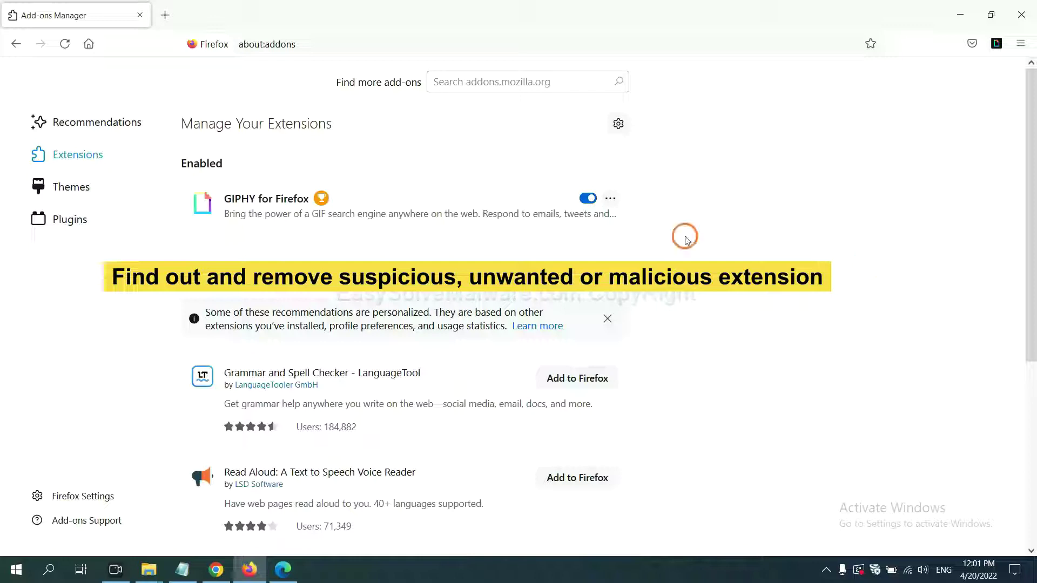
{"action": "left_click", "coordinate": [615, 203]}
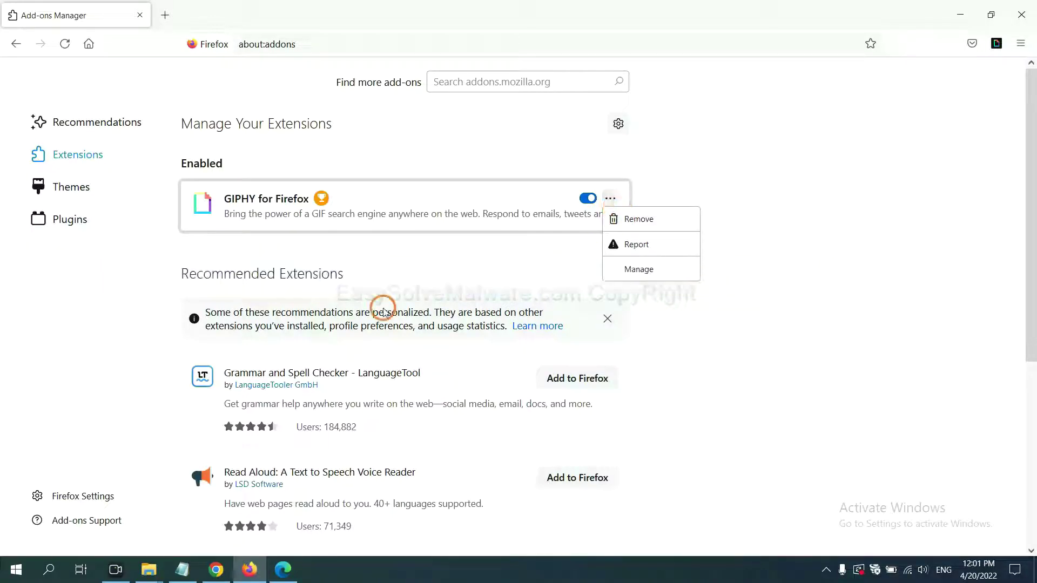
{"action": "left_click", "coordinate": [282, 573]}
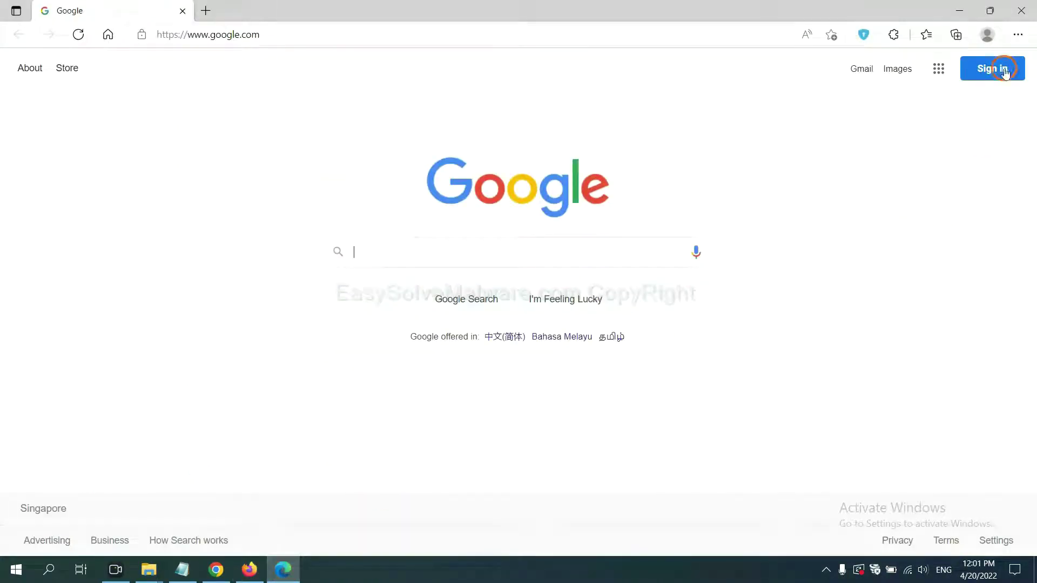
Remove the ArcVpn Free Fast VPN Proxy extension from Edge's extensions page
{"action": "left_click", "coordinate": [1016, 39]}
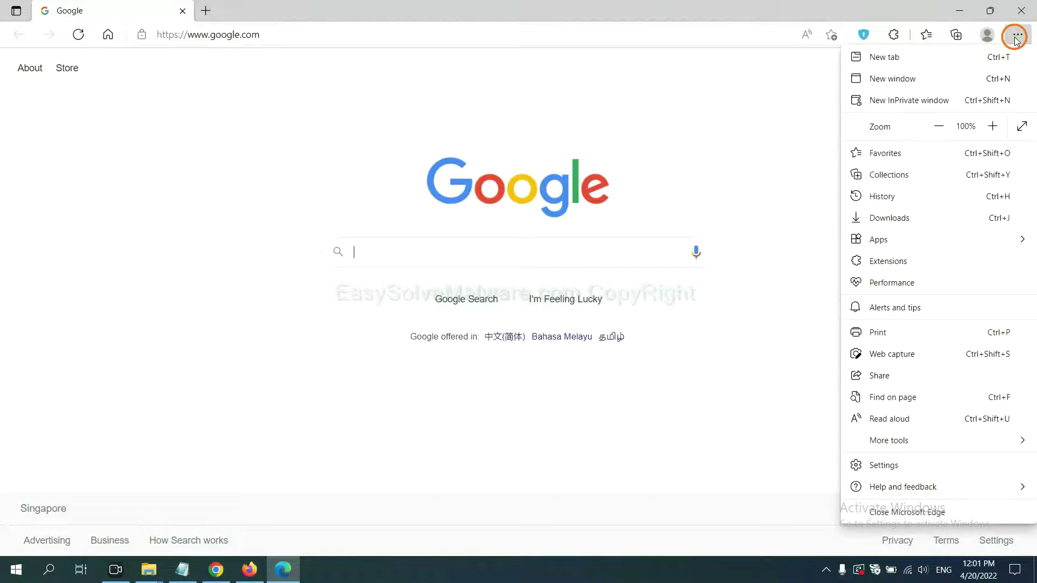
{"action": "right_click", "coordinate": [893, 263]}
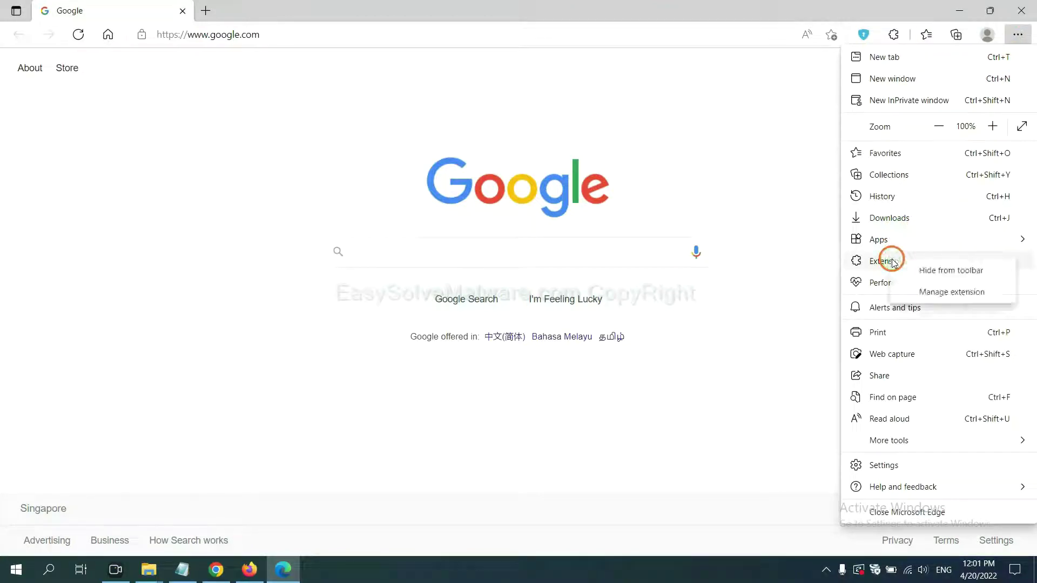
{"action": "left_click", "coordinate": [931, 292]}
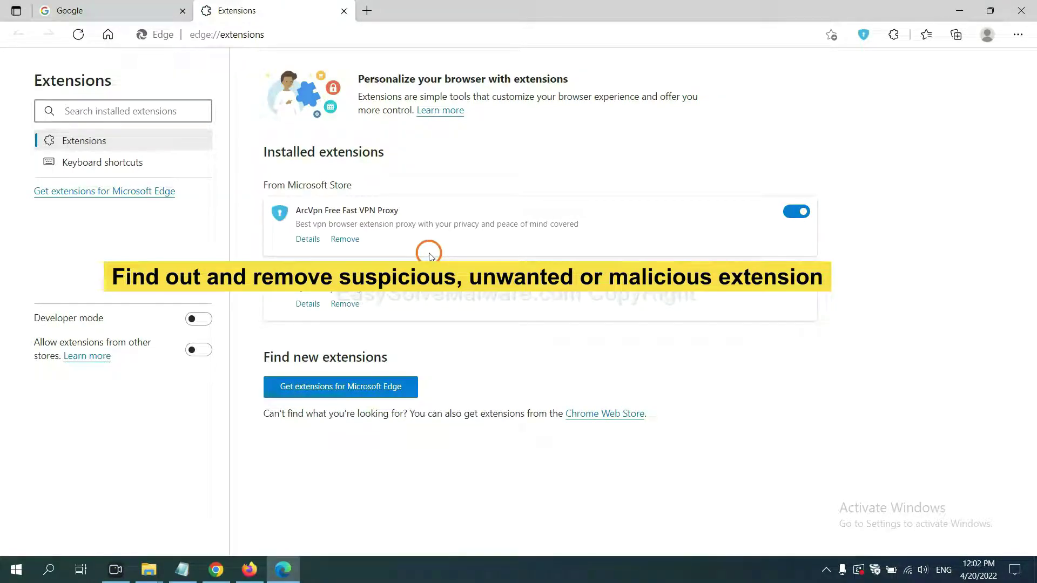
{"action": "left_click", "coordinate": [356, 241]}
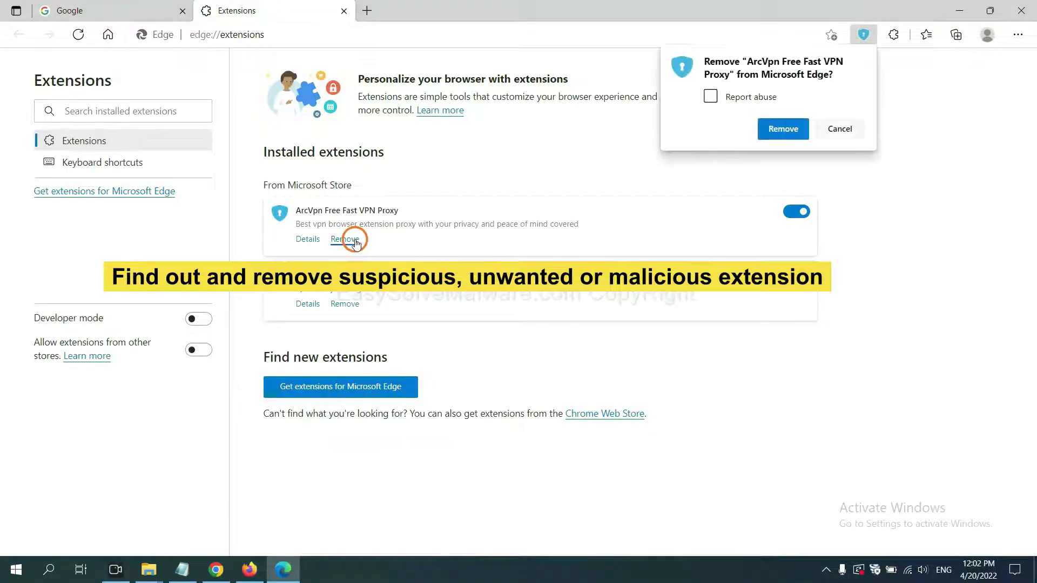
{"action": "left_click", "coordinate": [776, 134]}
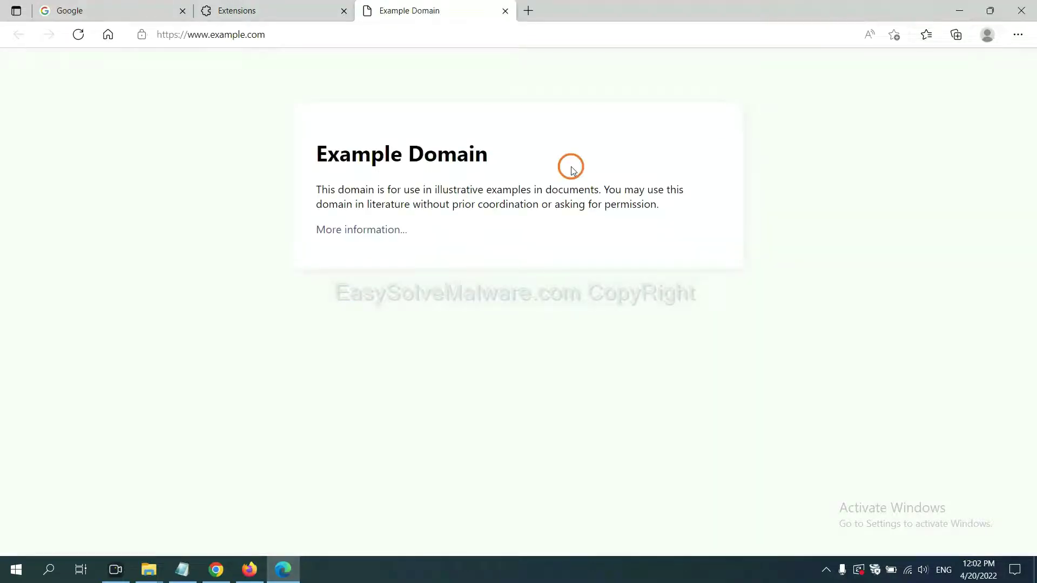
{"action": "left_click", "coordinate": [1032, 579]}
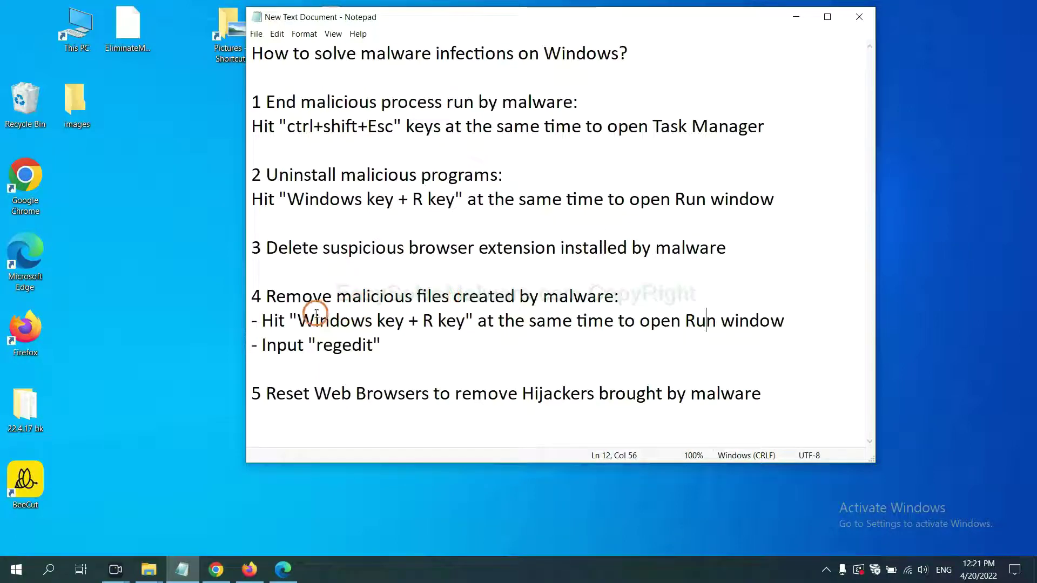
Open the Run dialog beside the Notepad guide with 'regedit' in the Open box
{"action": "left_click_drag", "start_coordinate": [268, 318], "coordinate": [586, 331]}
{"action": "left_click", "coordinate": [602, 326]}
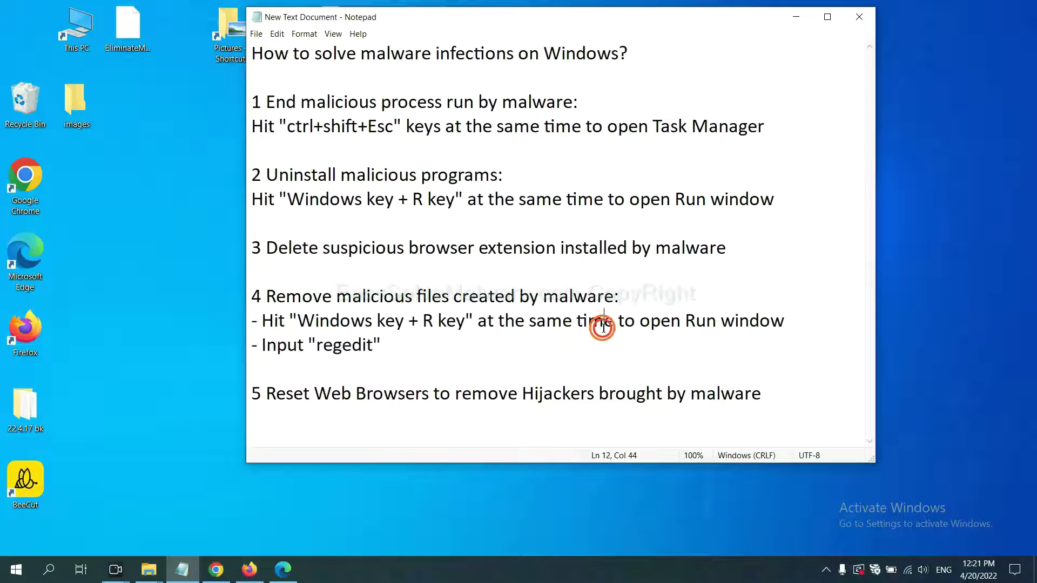
{"action": "key", "text": "super+r"}
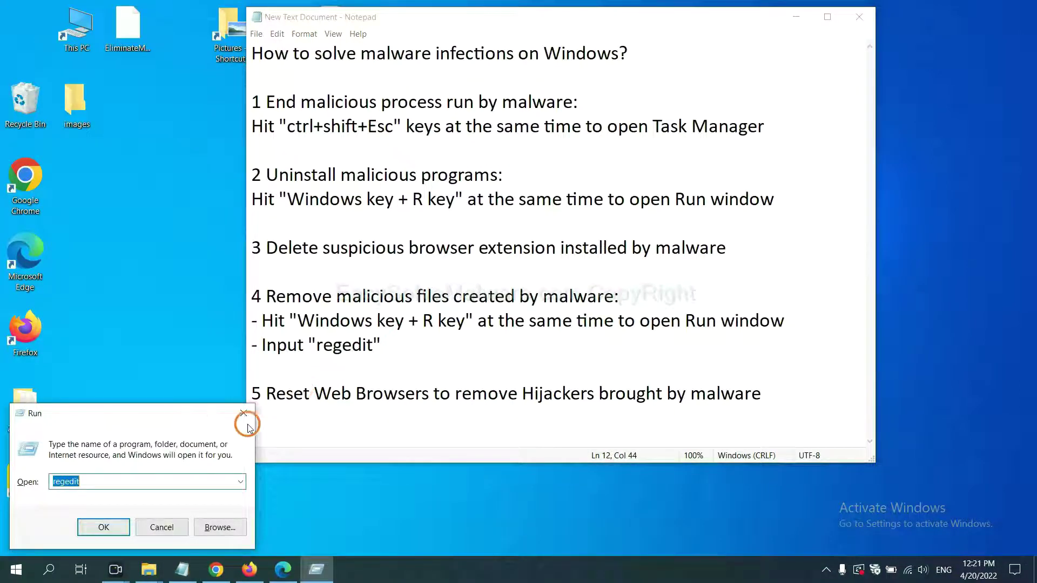
{"action": "left_click_drag", "start_coordinate": [189, 408], "coordinate": [829, 213]}
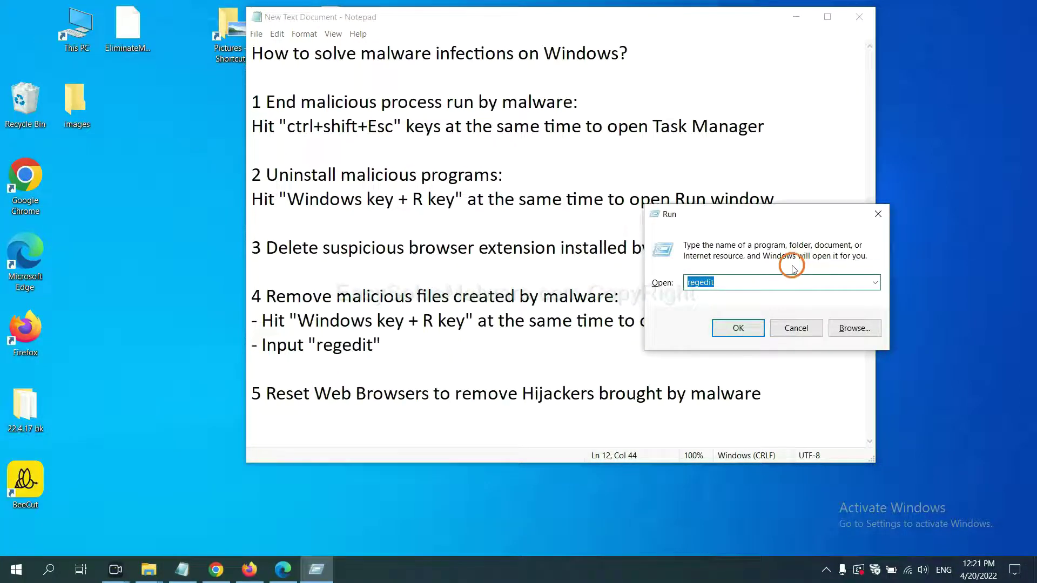
{"action": "left_click", "coordinate": [759, 281]}
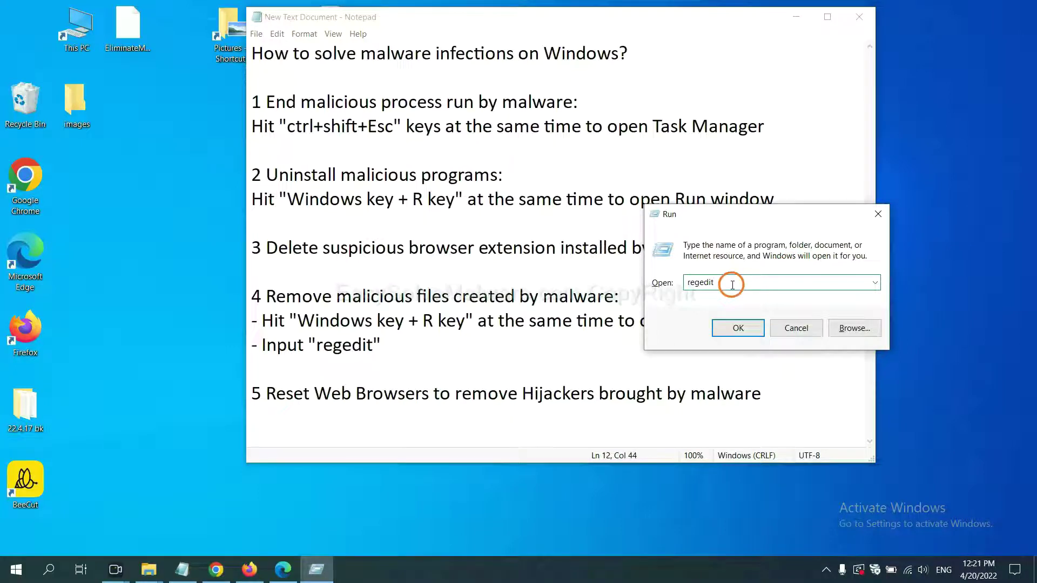
Launch Registry Editor and search the registry for the malware name 'beecut'
{"action": "left_click", "coordinate": [738, 328]}
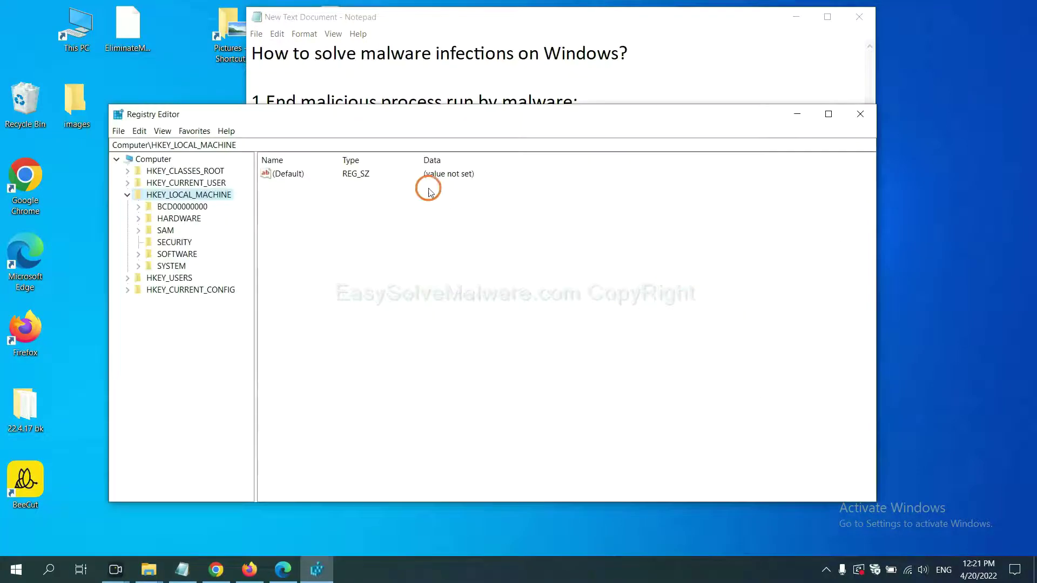
{"action": "left_click", "coordinate": [142, 132]}
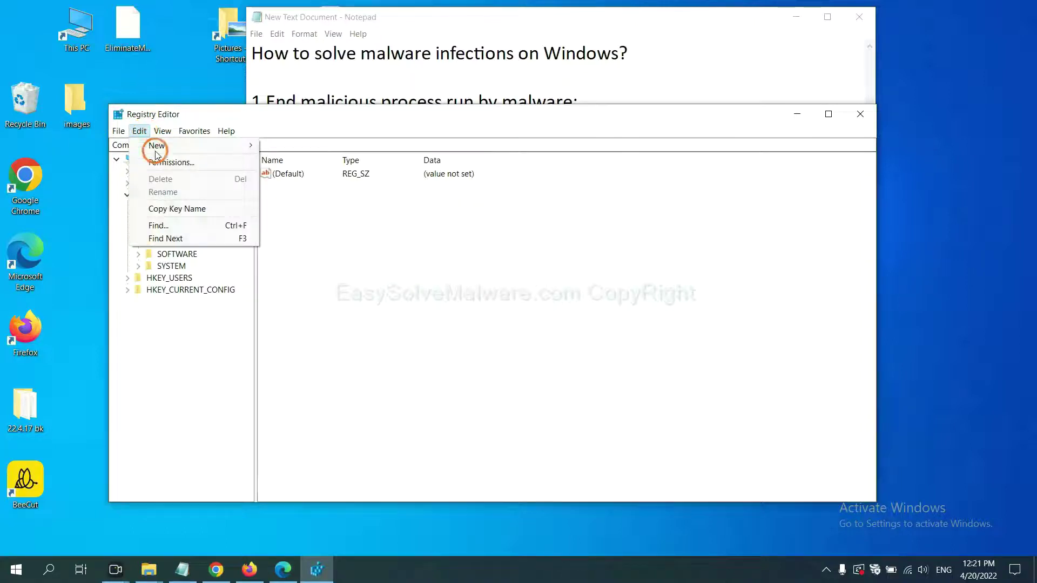
{"action": "left_click", "coordinate": [183, 226]}
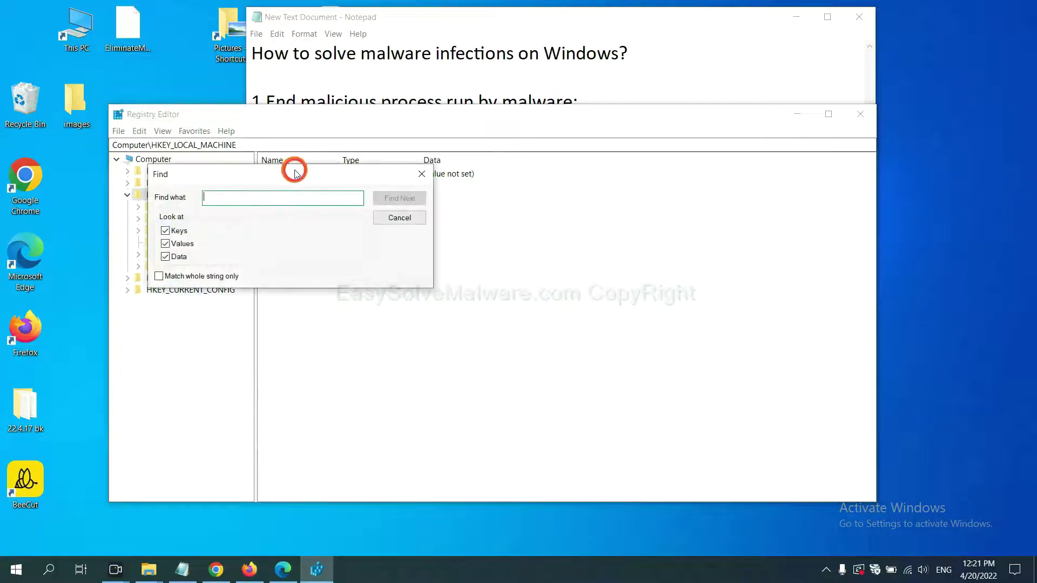
{"action": "left_click_drag", "start_coordinate": [291, 173], "coordinate": [395, 197]}
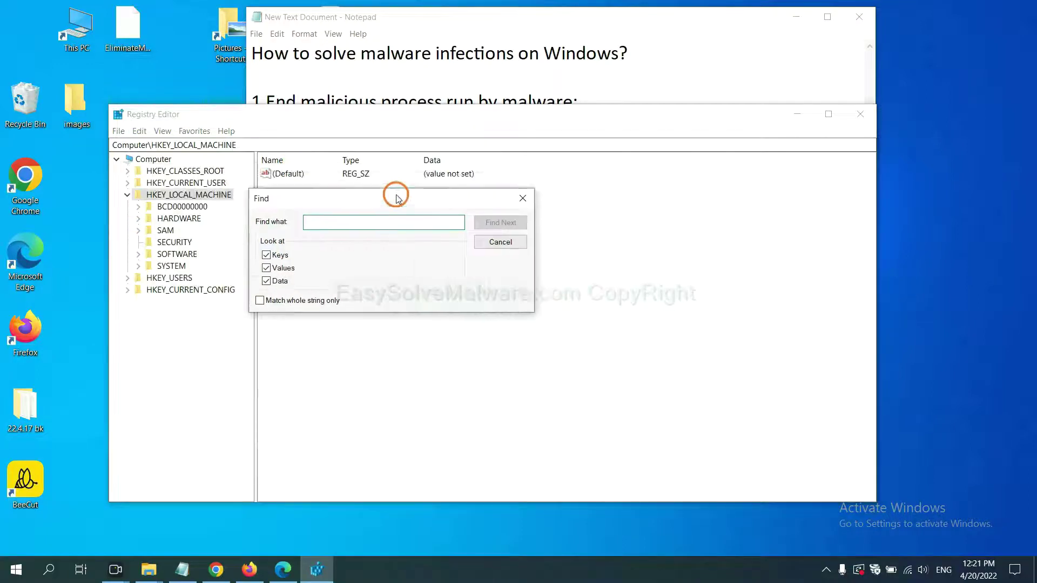
{"action": "left_click", "coordinate": [375, 227]}
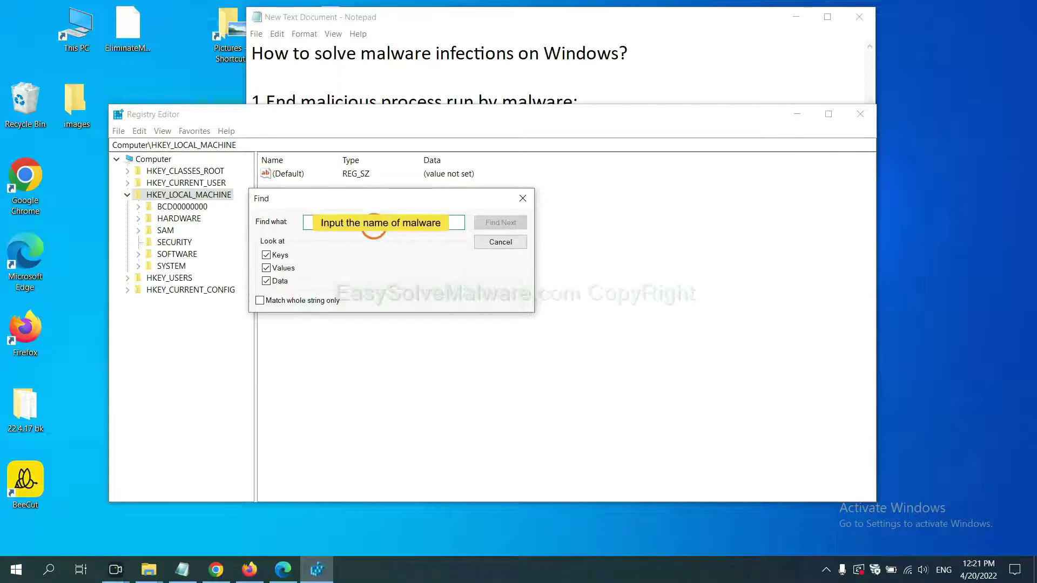
{"action": "type", "text": "be"}
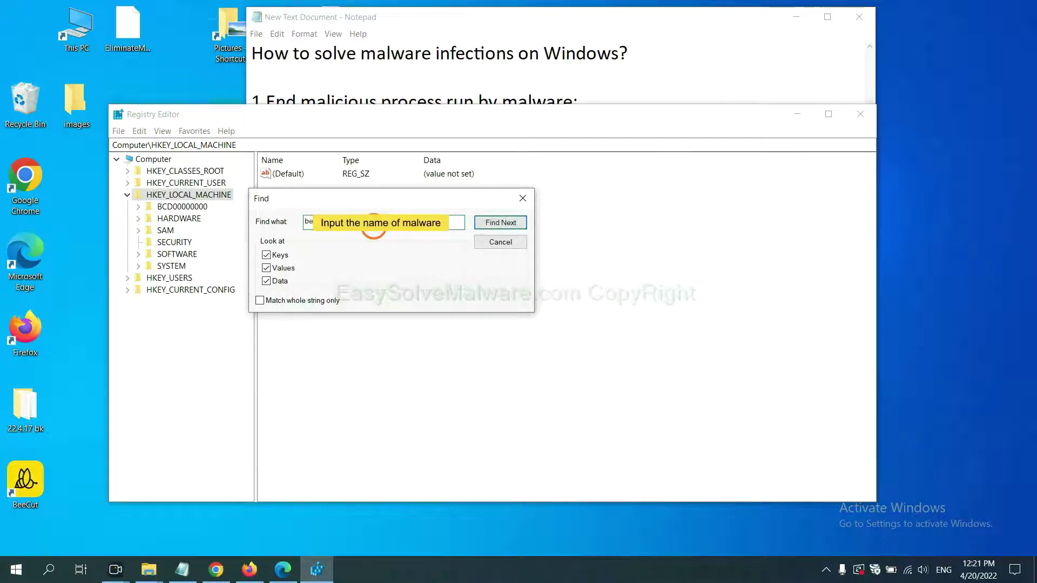
{"action": "left_click", "coordinate": [499, 223]}
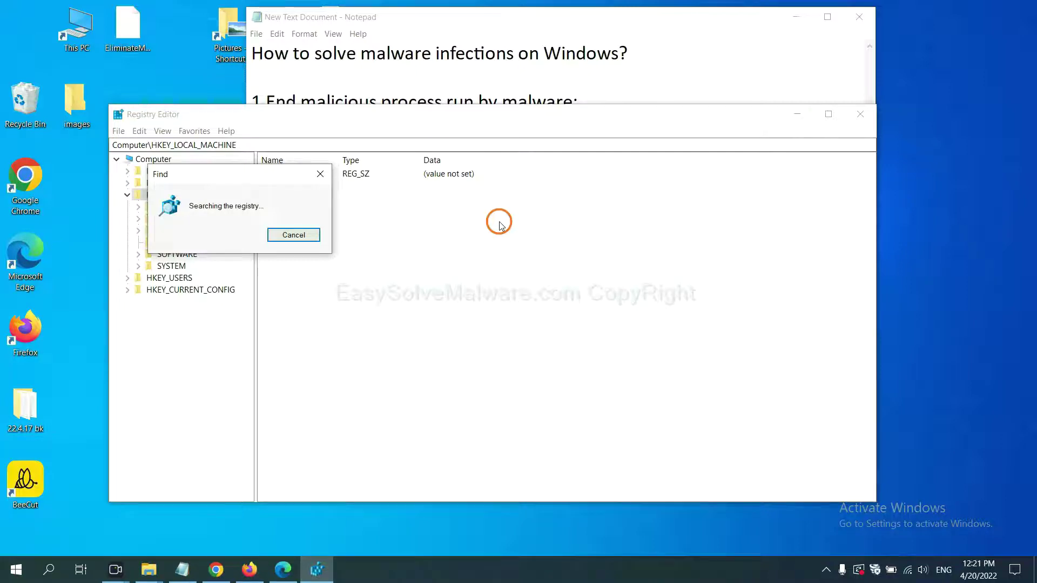
Reach the BeeCut.exe value under FEATURE_BROWSER_EMULATION and right-click that key
{"action": "left_click_drag", "start_coordinate": [255, 173], "coordinate": [419, 173]}
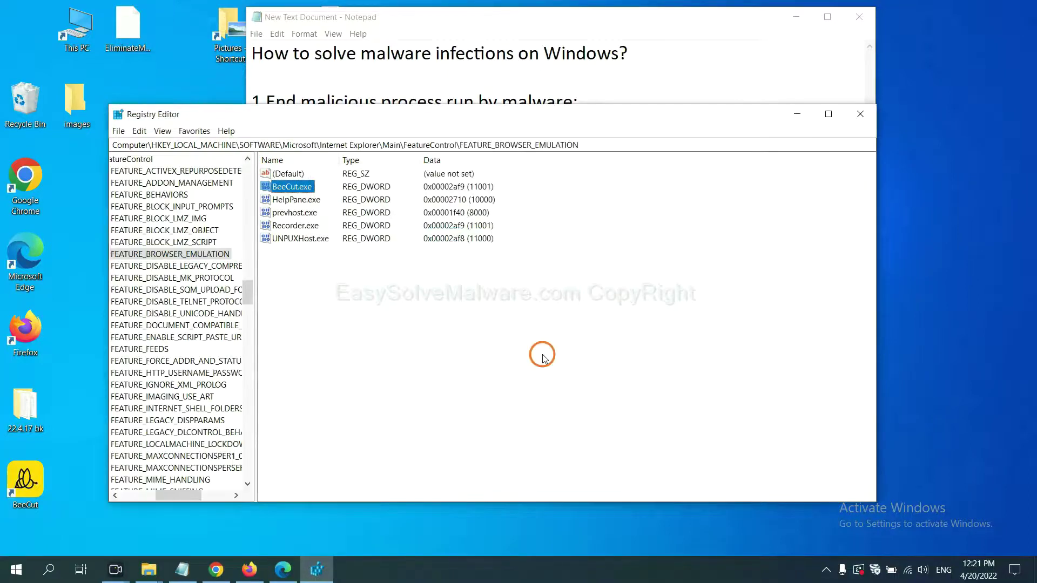
{"action": "left_click_drag", "start_coordinate": [171, 496], "coordinate": [165, 493]}
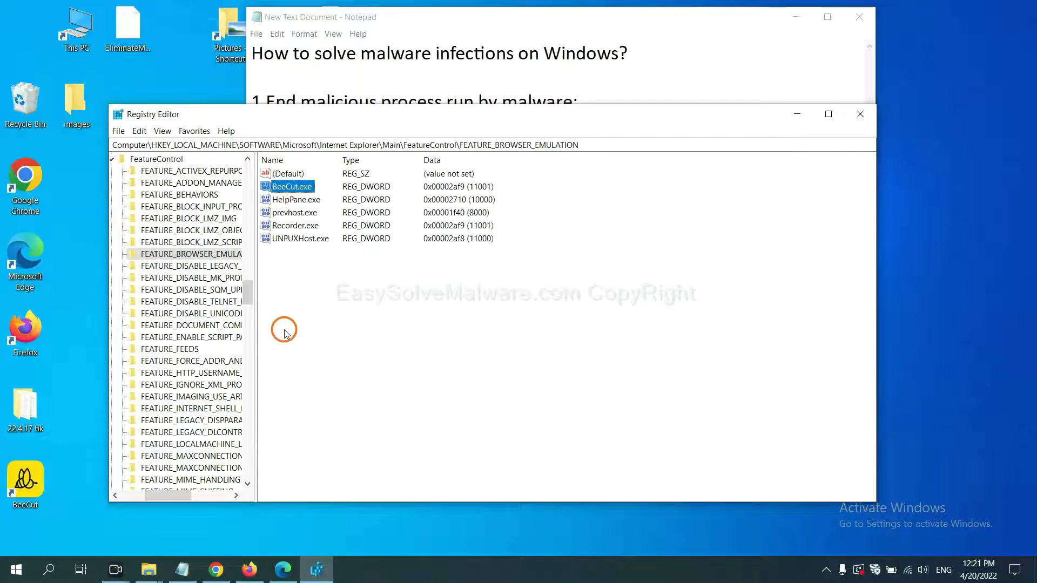
{"action": "right_click", "coordinate": [210, 257]}
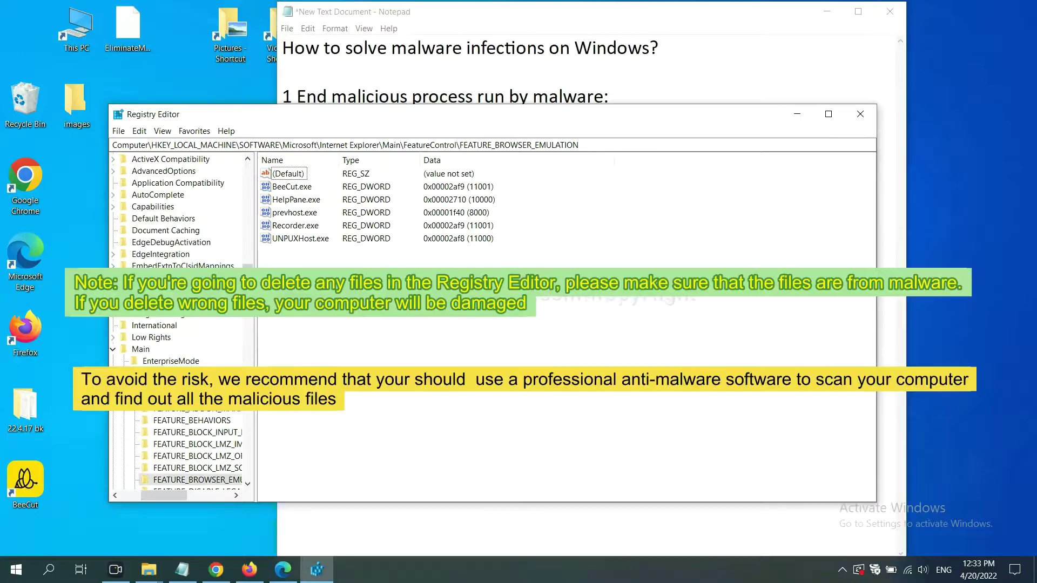
{"action": "left_click", "coordinate": [494, 327]}
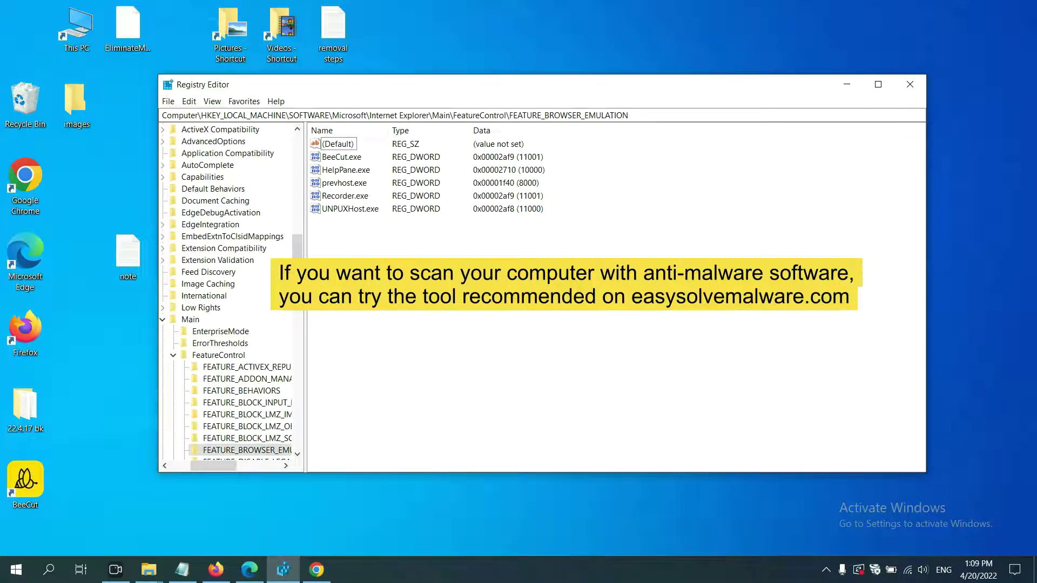
Scroll through the EasySolveMalware removal guide in Chrome
{"action": "left_click", "coordinate": [317, 569]}
{"action": "scroll", "coordinate": [757, 346], "scroll_direction": "down", "scroll_amount": 1}
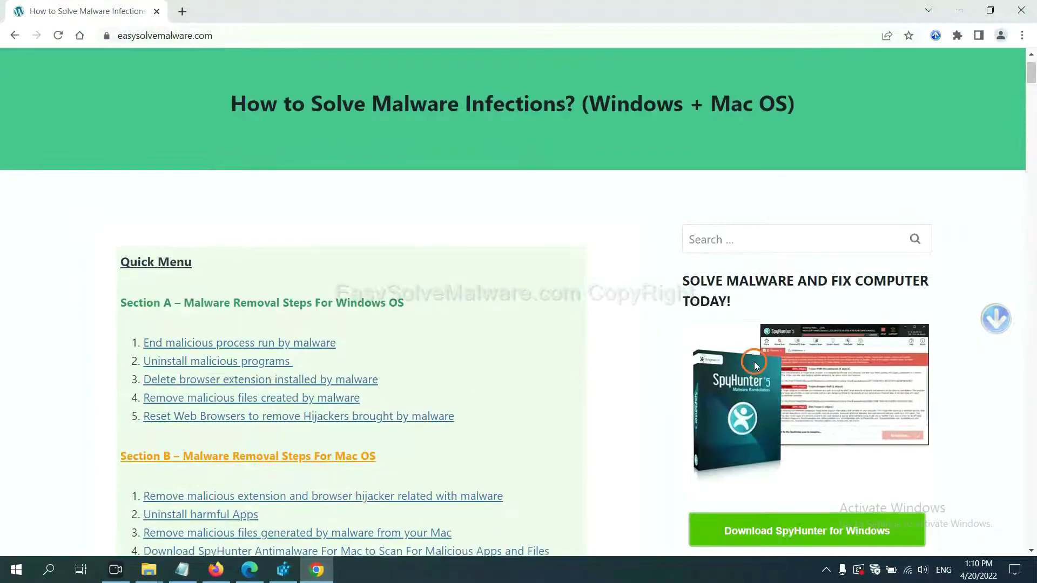
{"action": "scroll", "coordinate": [749, 379], "scroll_direction": "up", "scroll_amount": 1}
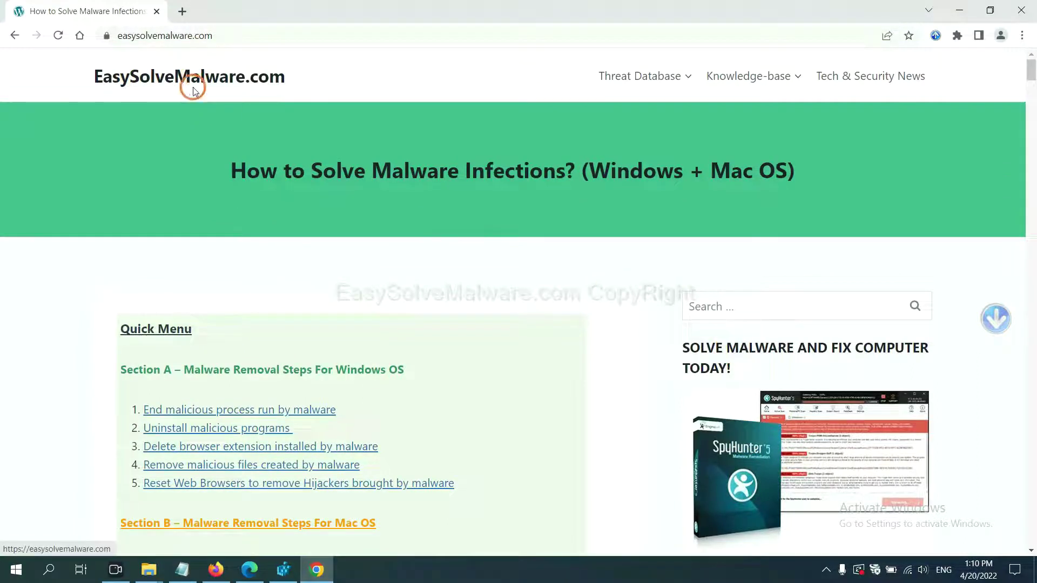
{"action": "scroll", "coordinate": [838, 290], "scroll_direction": "down", "scroll_amount": 3}
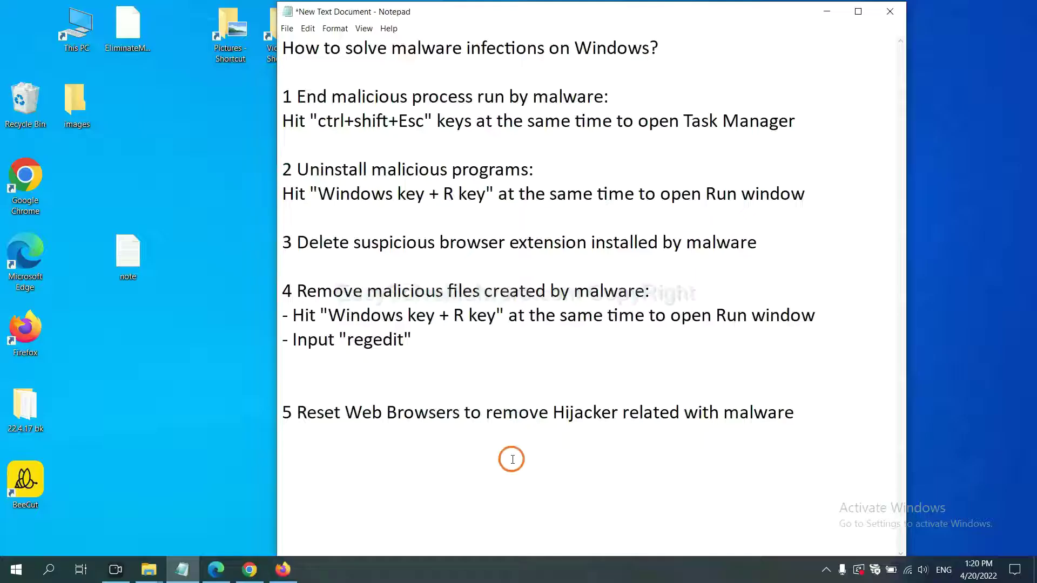
Search Chrome settings for 'reset' and raise the restore-to-original-defaults confirmation
{"action": "left_click", "coordinate": [512, 460]}
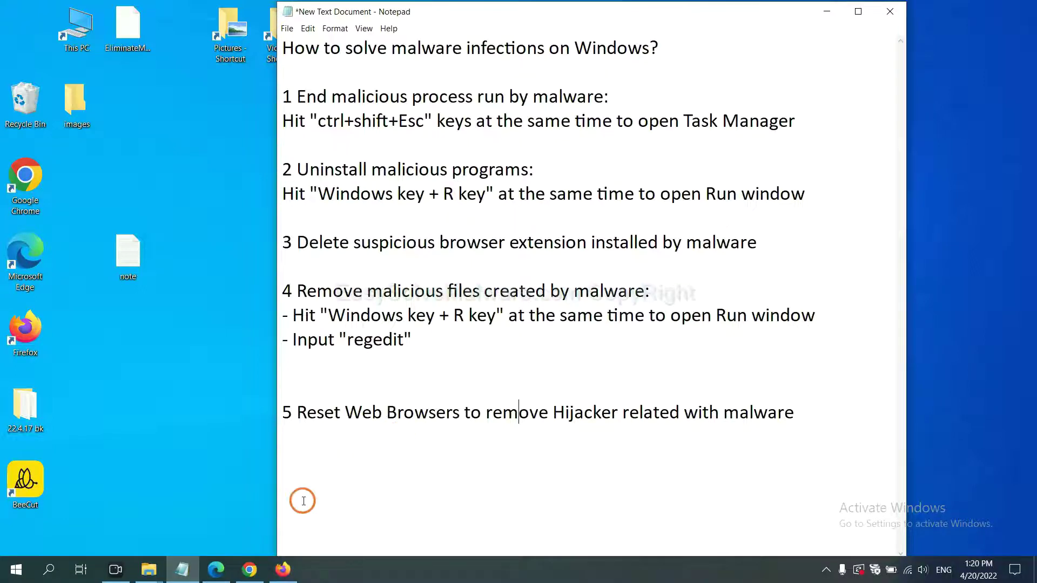
{"action": "left_click", "coordinate": [246, 572]}
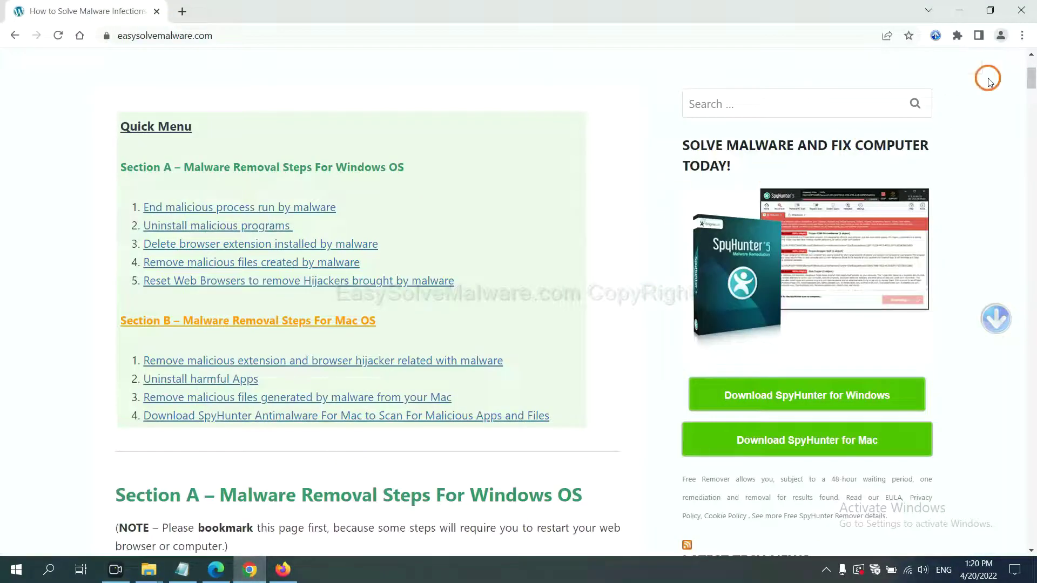
{"action": "left_click", "coordinate": [1023, 37]}
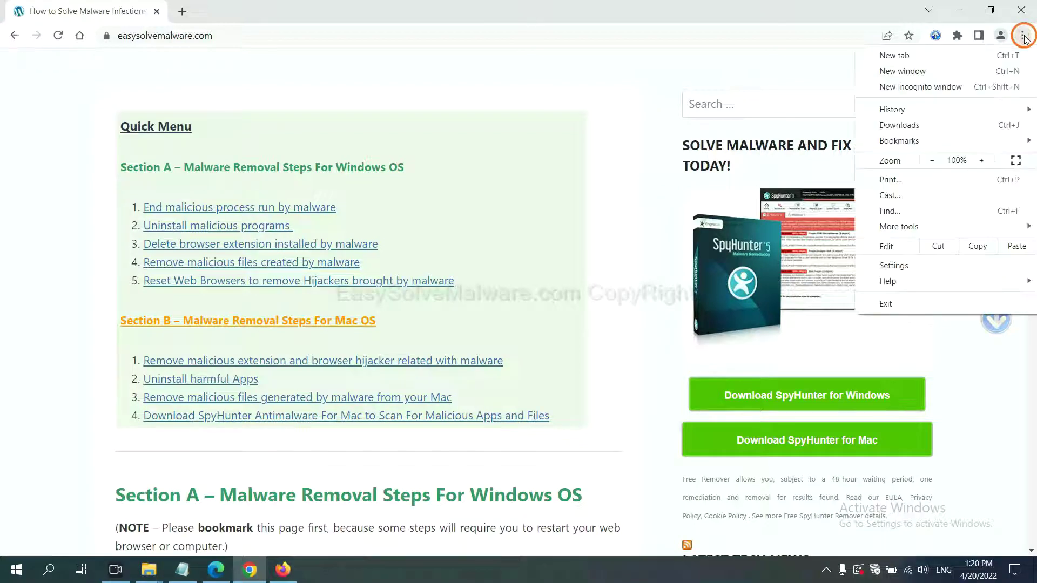
{"action": "left_click", "coordinate": [909, 260]}
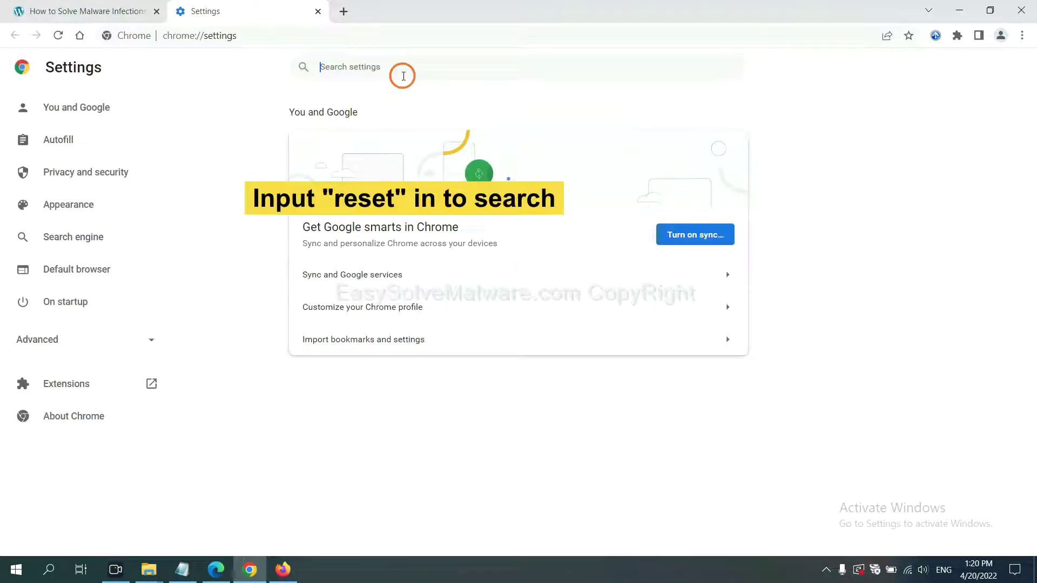
{"action": "type", "text": "reset"}
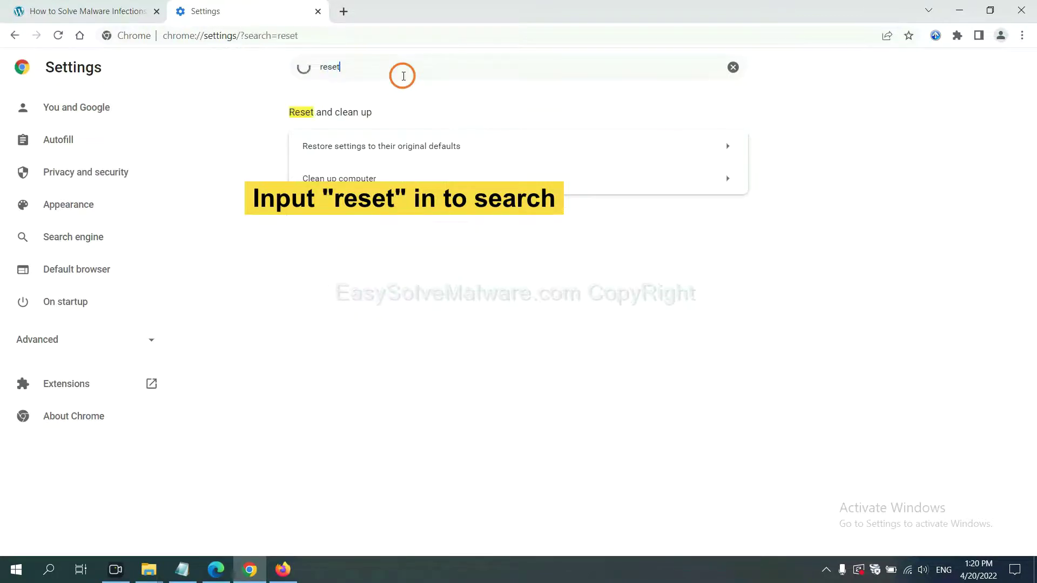
{"action": "left_click", "coordinate": [443, 145]}
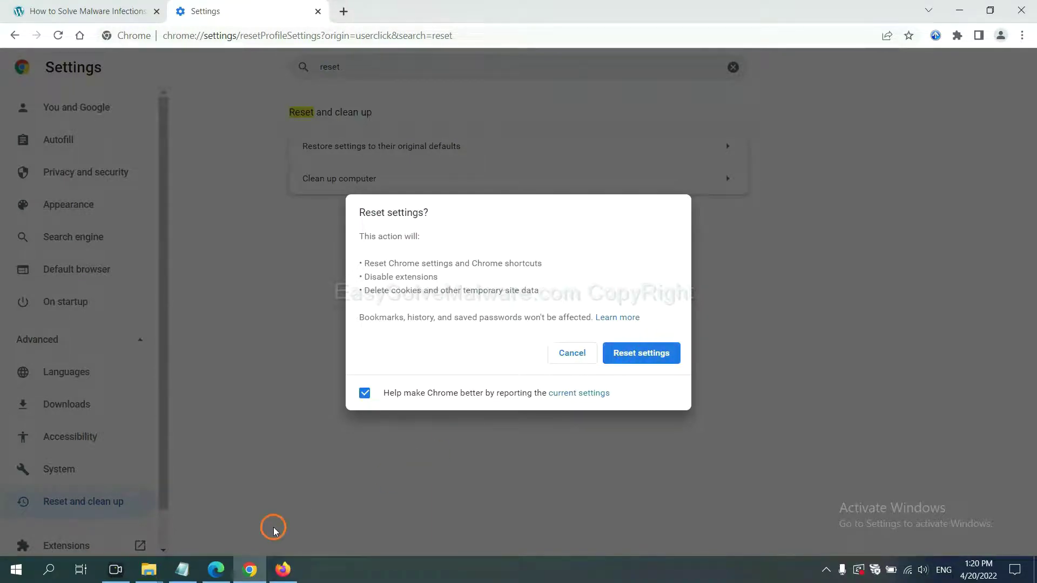
{"action": "left_click", "coordinate": [283, 569]}
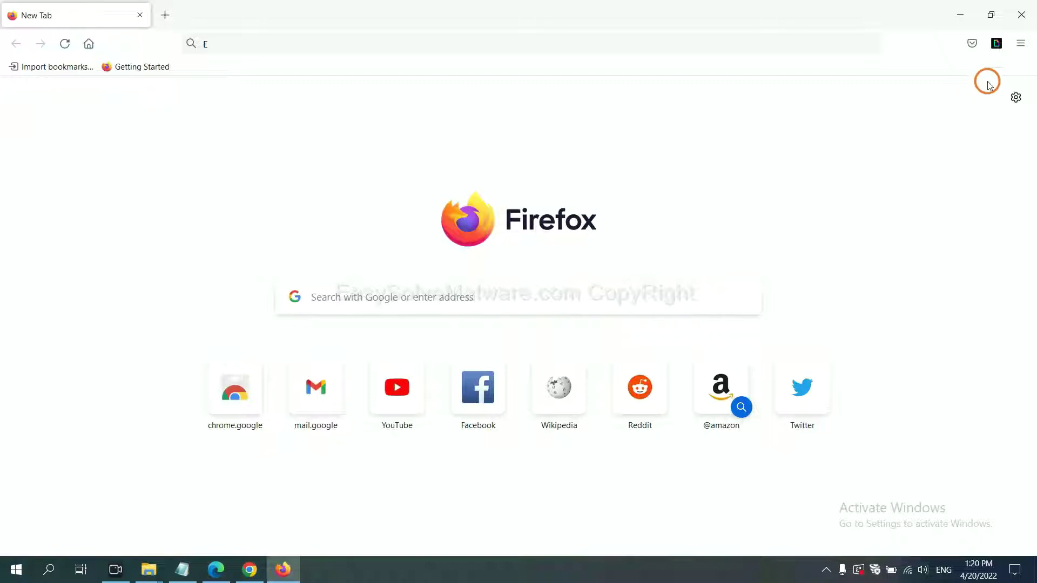
Raise the Refresh Firefox confirmation from Firefox's Troubleshooting Information page
{"action": "left_click", "coordinate": [1022, 49]}
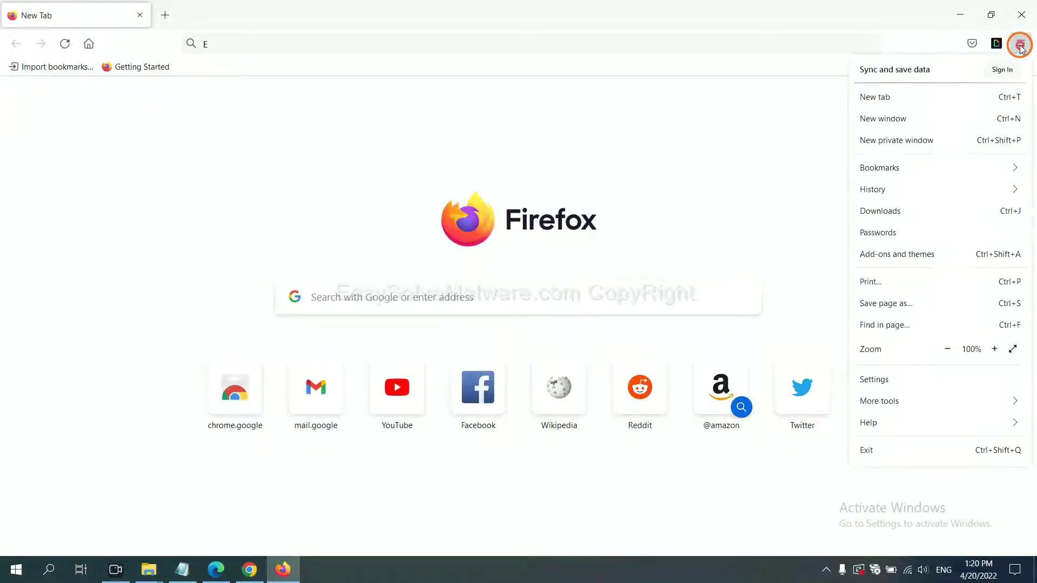
{"action": "left_click", "coordinate": [893, 422]}
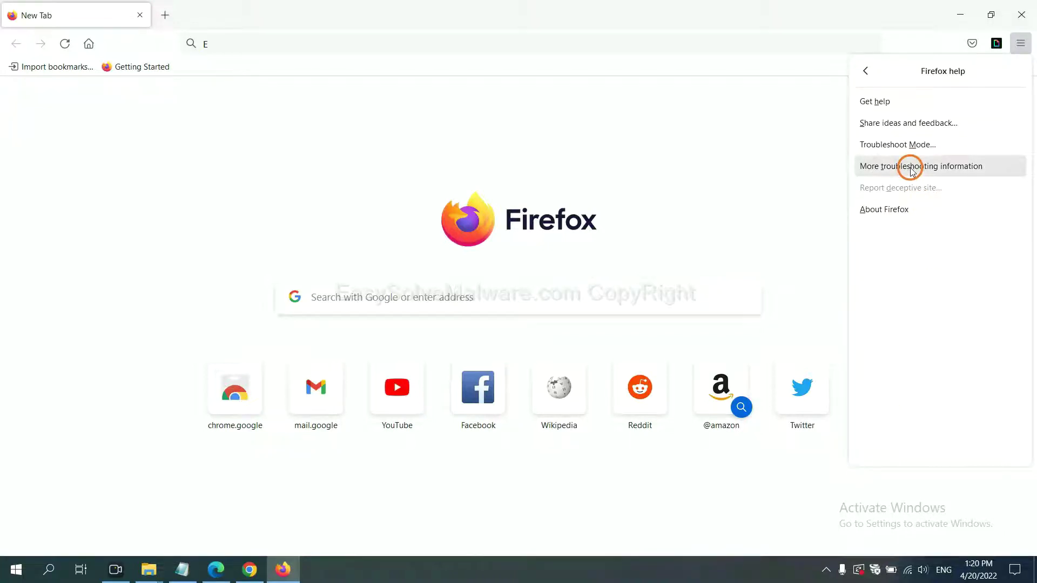
{"action": "left_click", "coordinate": [911, 170]}
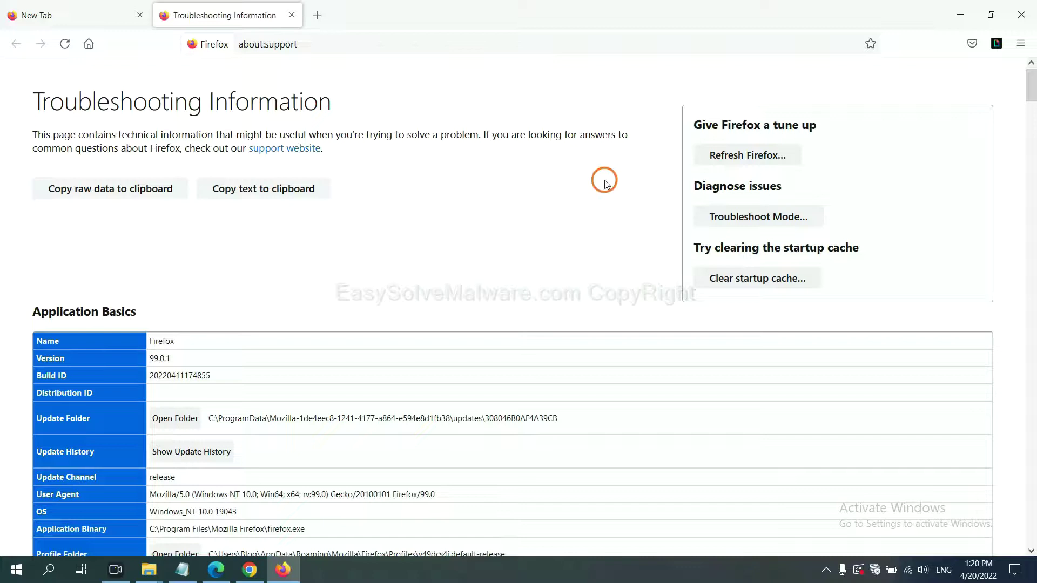
{"action": "left_click", "coordinate": [730, 160]}
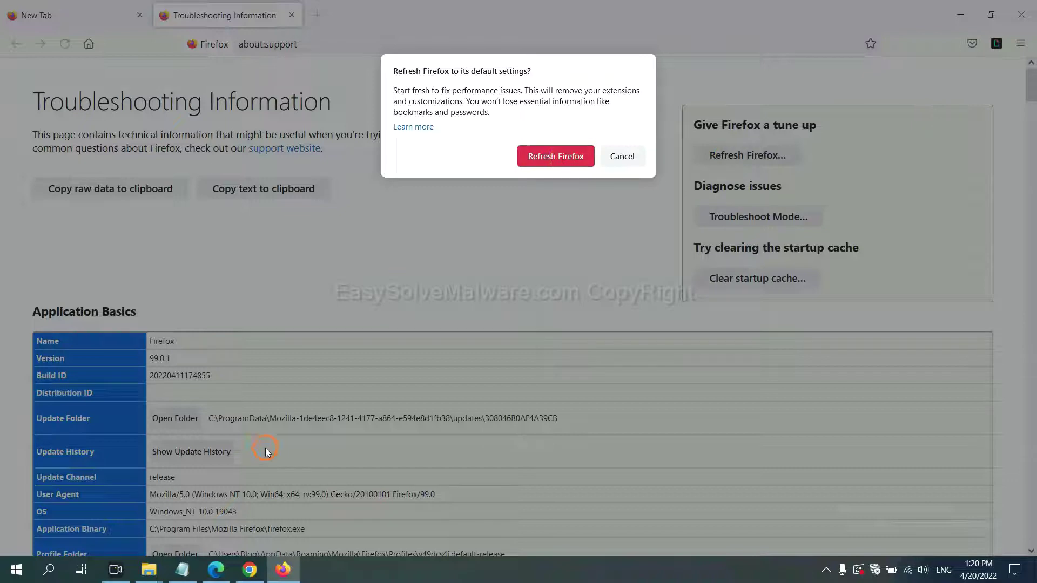
{"action": "left_click", "coordinate": [216, 571]}
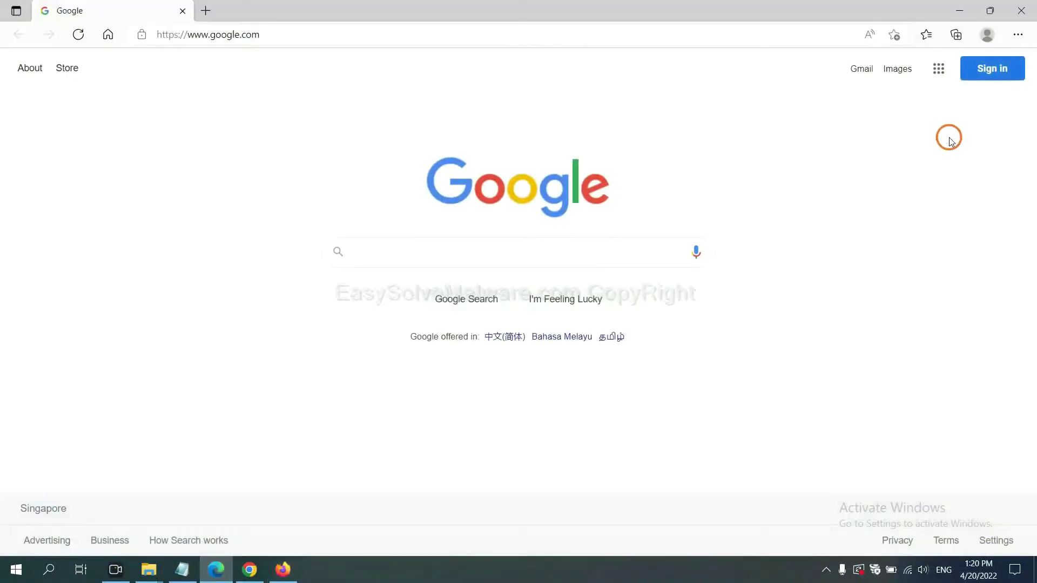
Search Edge settings for 'reset' and raise the restore-to-default-values confirmation
{"action": "left_click", "coordinate": [1019, 37]}
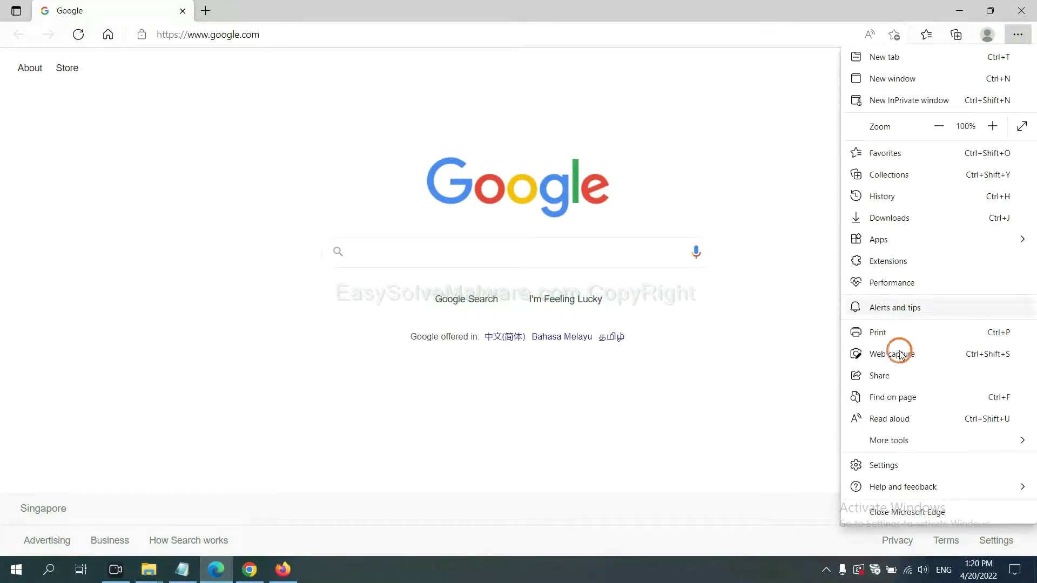
{"action": "left_click", "coordinate": [895, 466]}
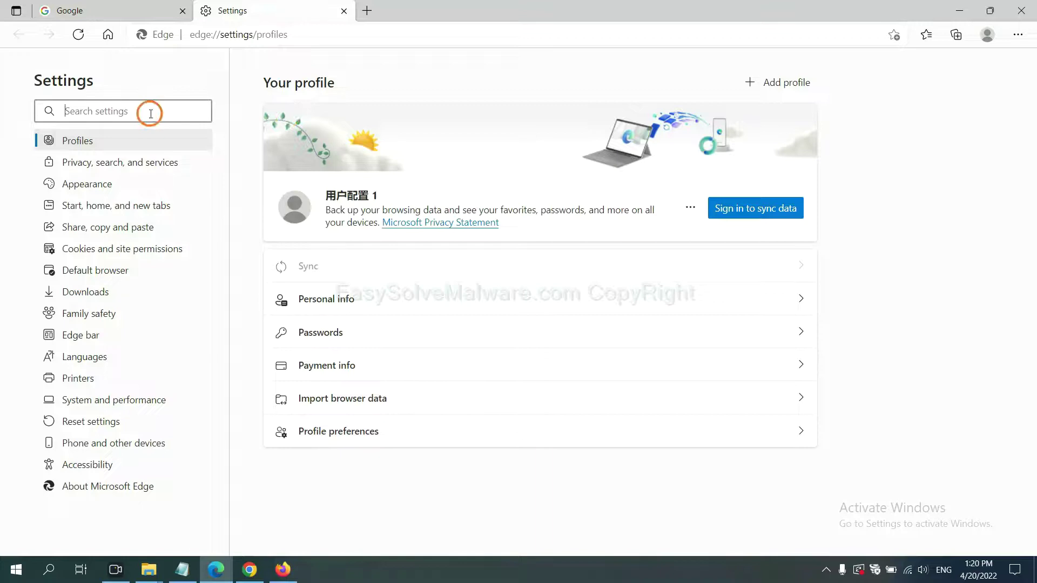
{"action": "type", "text": "re"}
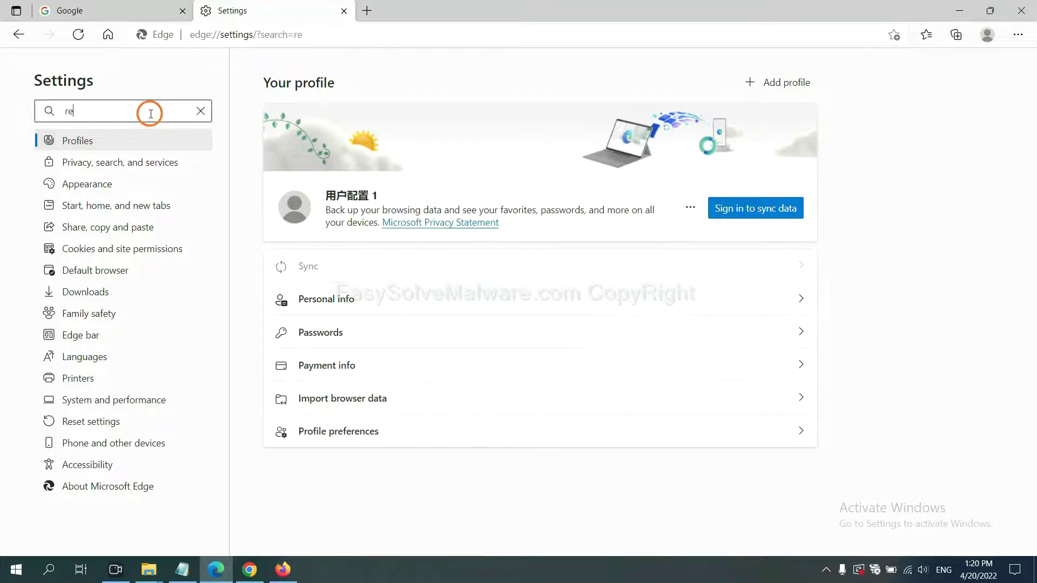
{"action": "type", "text": "se"}
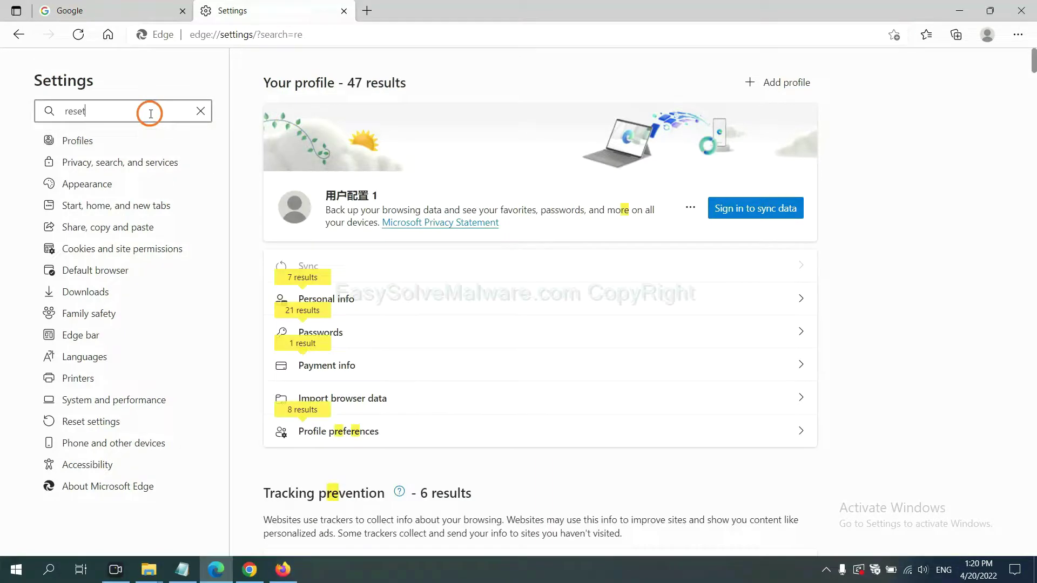
{"action": "type", "text": "t"}
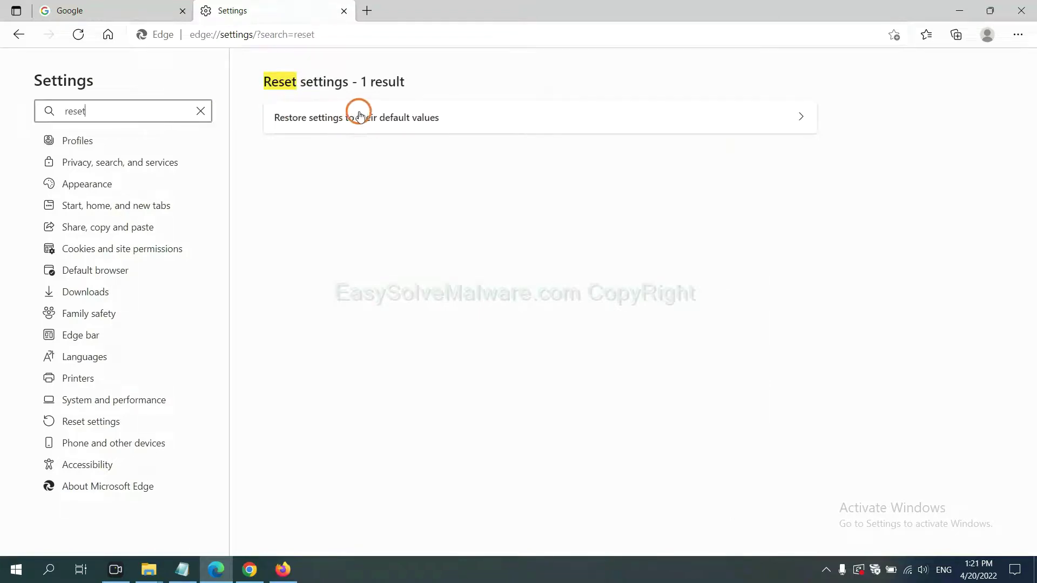
{"action": "left_click", "coordinate": [363, 113]}
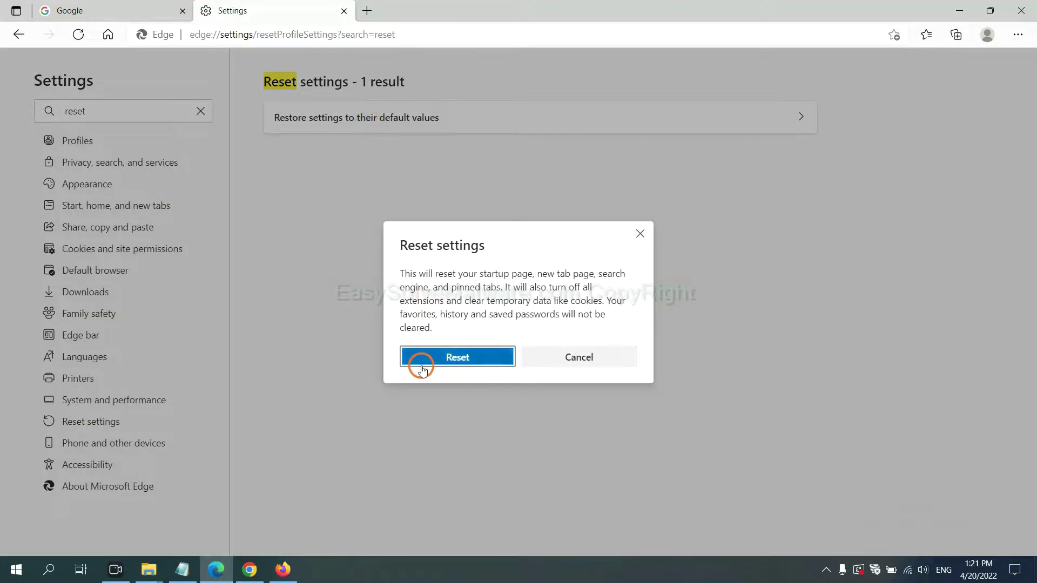